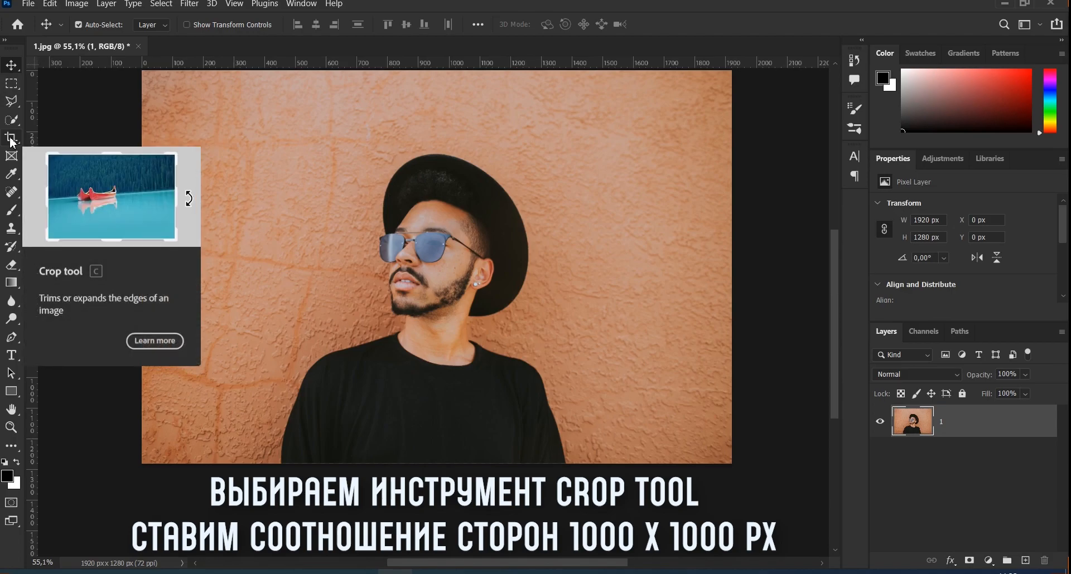
Step: Crop the photo to a 1000 x 1000 px square using W x H x Resolution at 1000 px/in
click(11, 139)
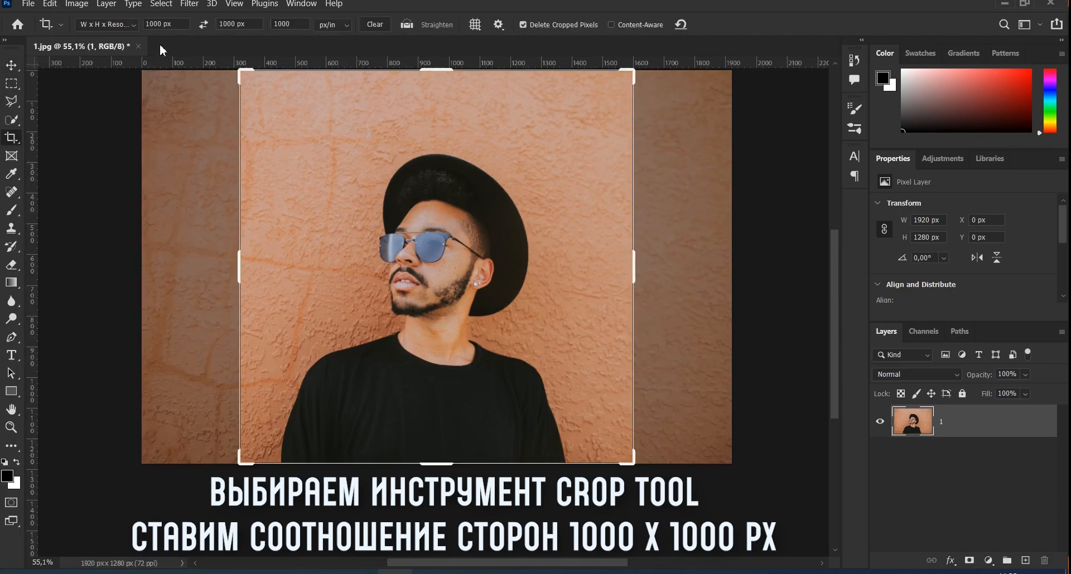
click(106, 25)
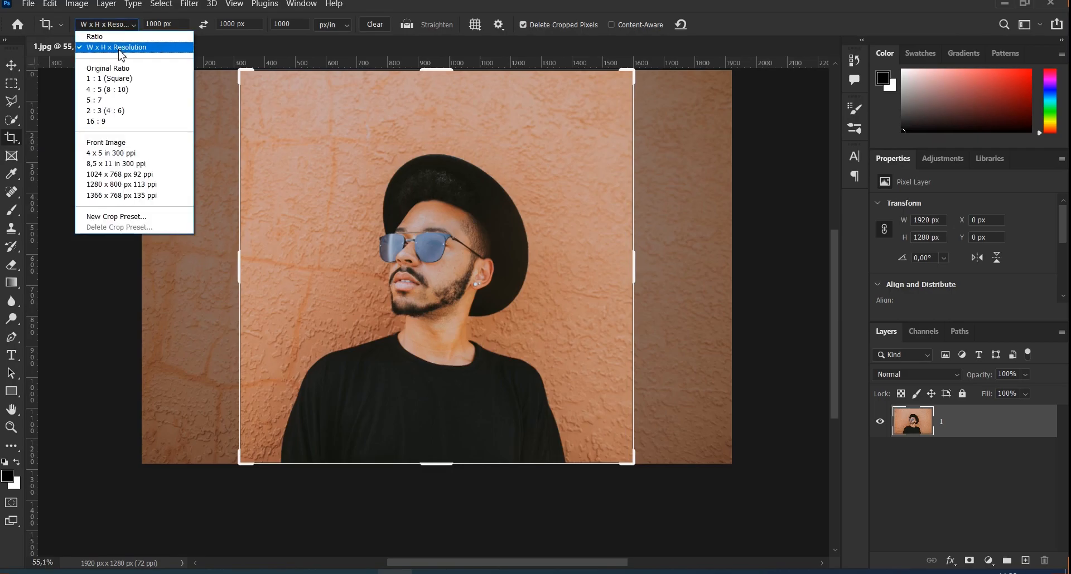
click(172, 49)
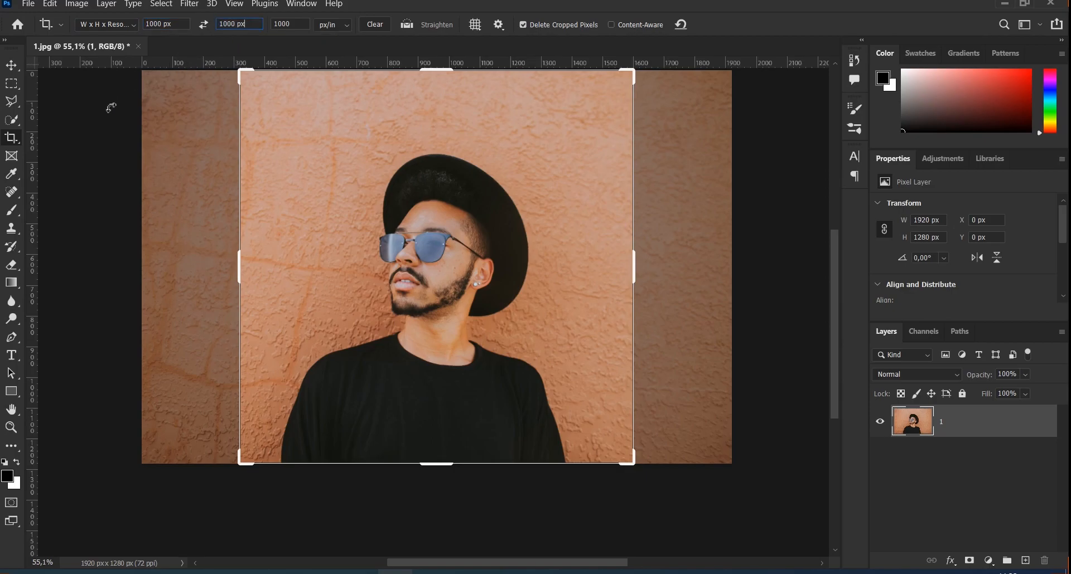
click(304, 232)
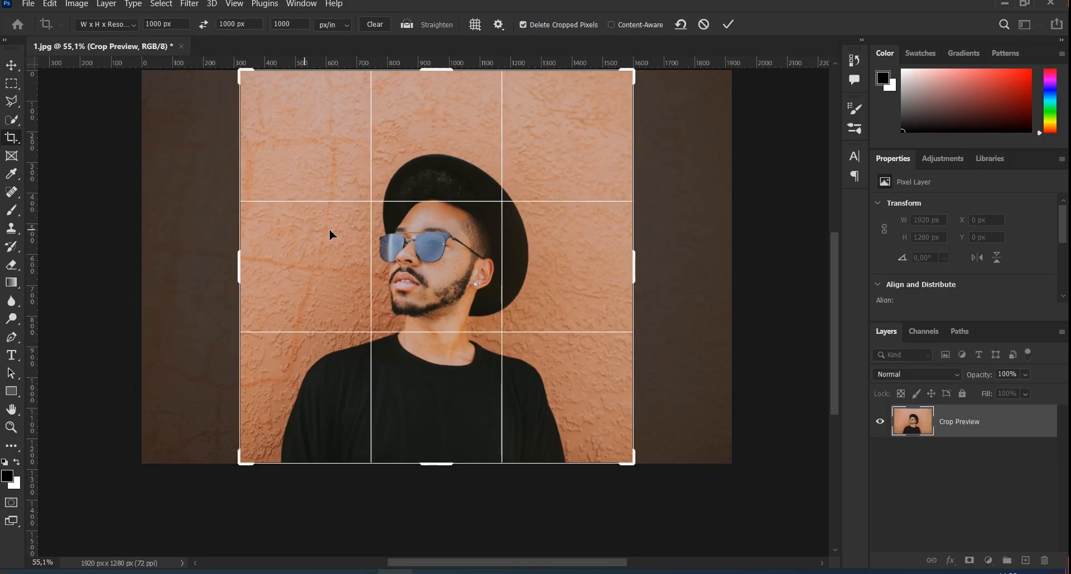
click(728, 25)
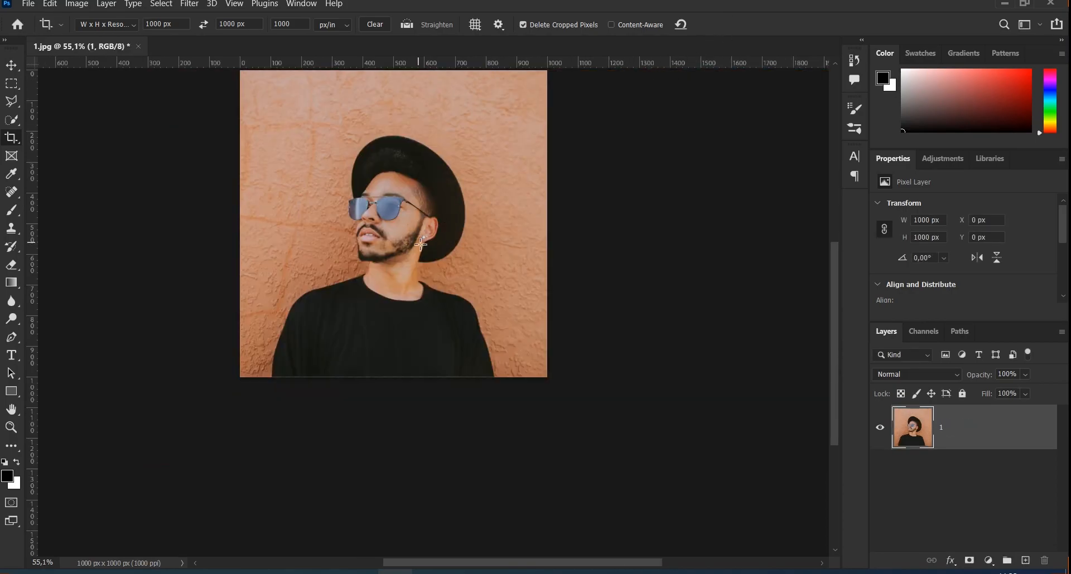
Step: Convert the cropped photo layer to a smart object
key(ctrl+plus)
scroll(393, 338, up, 1)
drag(399, 288, 446, 350)
scroll(444, 386, down, 1)
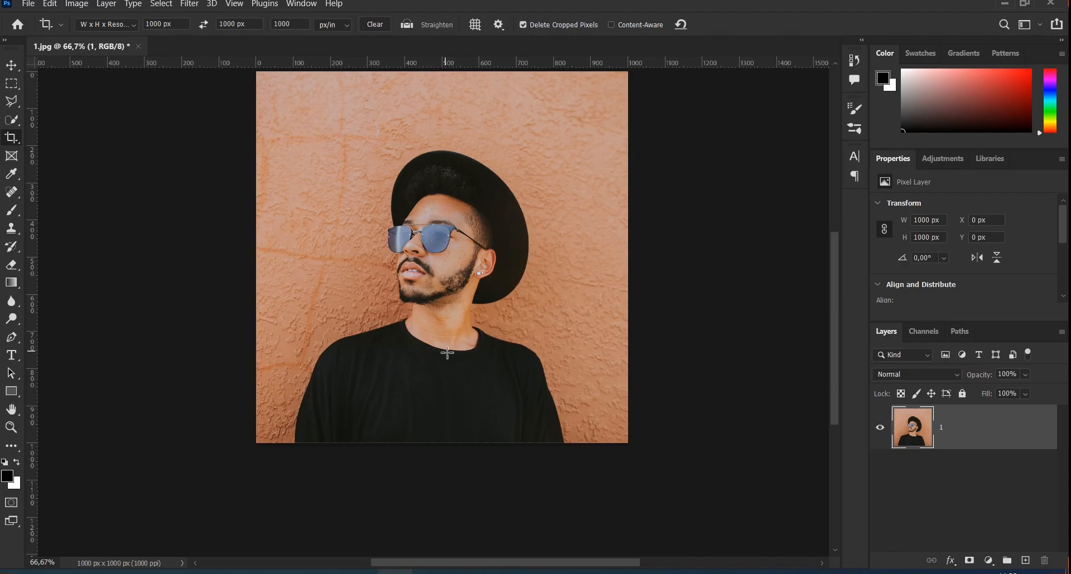
right_click(1032, 438)
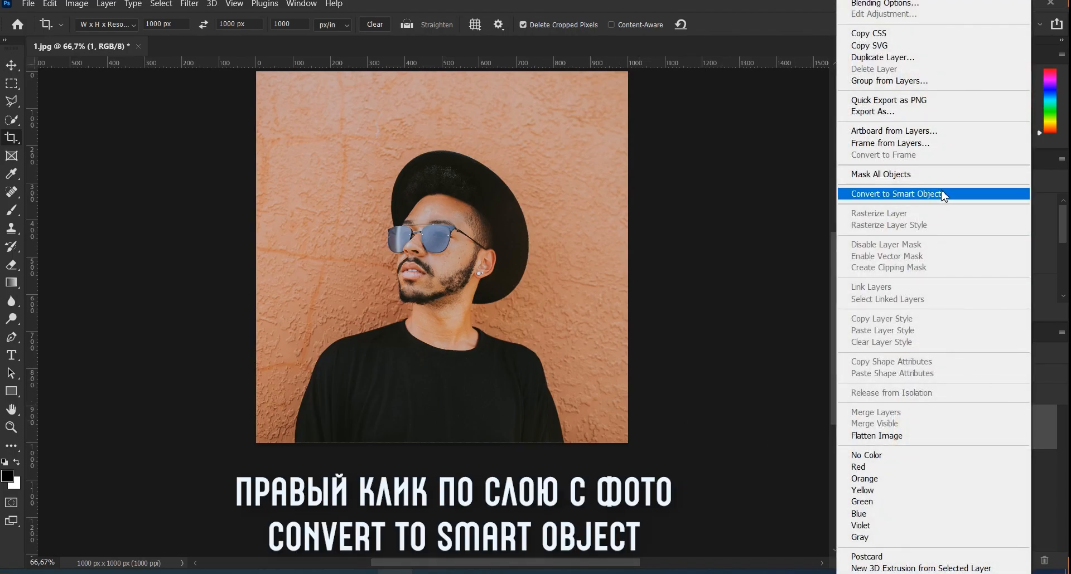
click(943, 194)
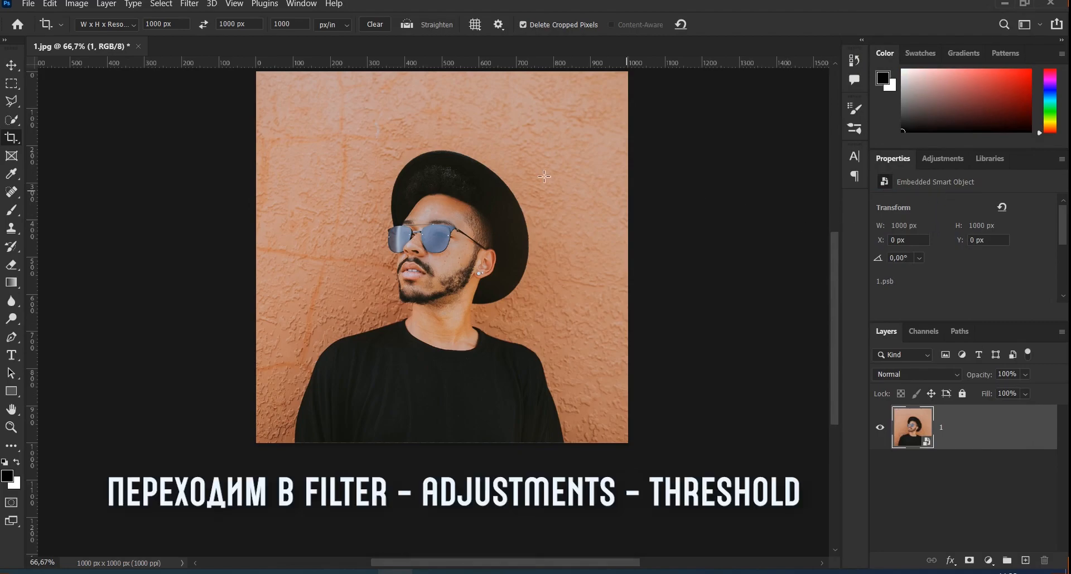
Step: Apply a Threshold adjustment to the smart object with a threshold level of 129
click(78, 6)
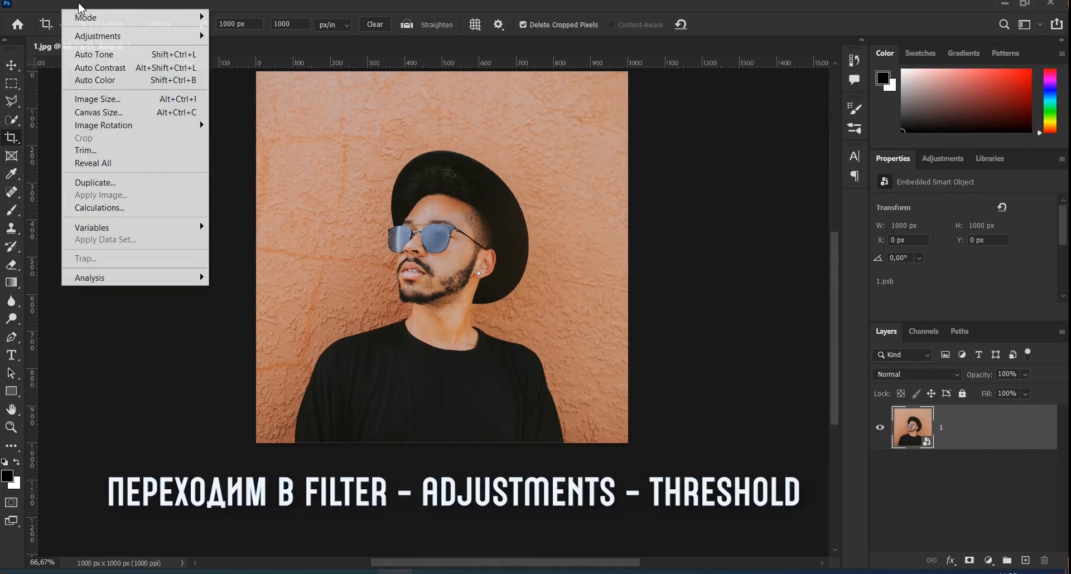
mouse_move(90, 35)
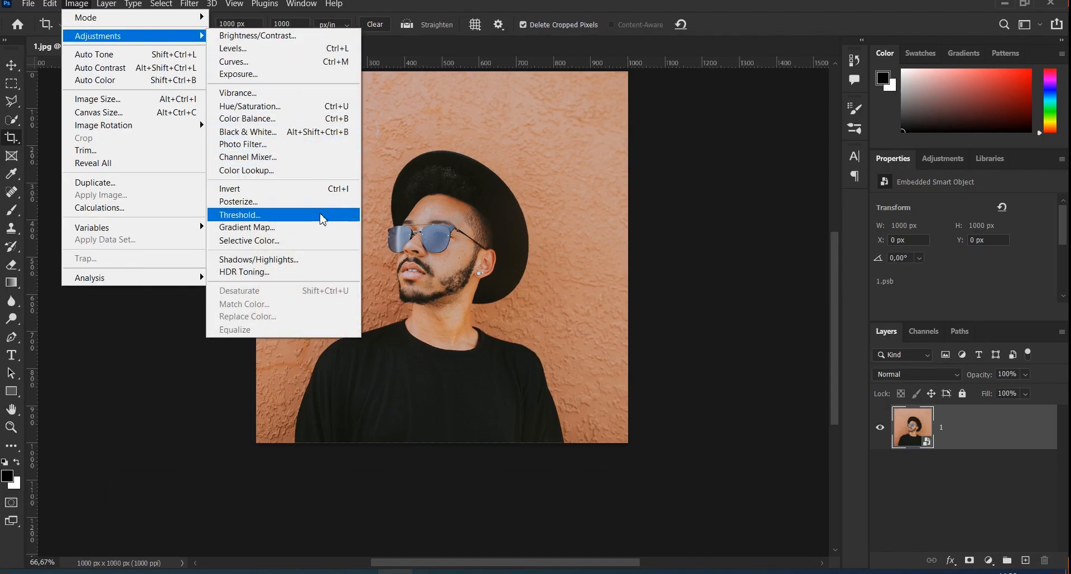
click(323, 215)
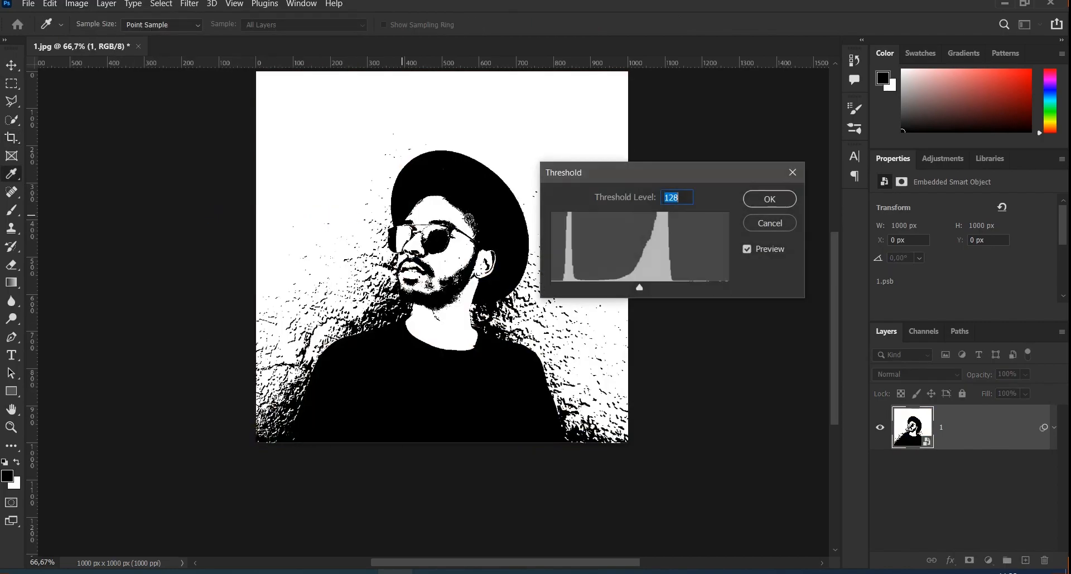
drag(644, 178, 650, 213)
mouse_move(639, 326)
mouse_down()
mouse_move(544, 329)
mouse_move(747, 330)
mouse_move(640, 334)
mouse_up()
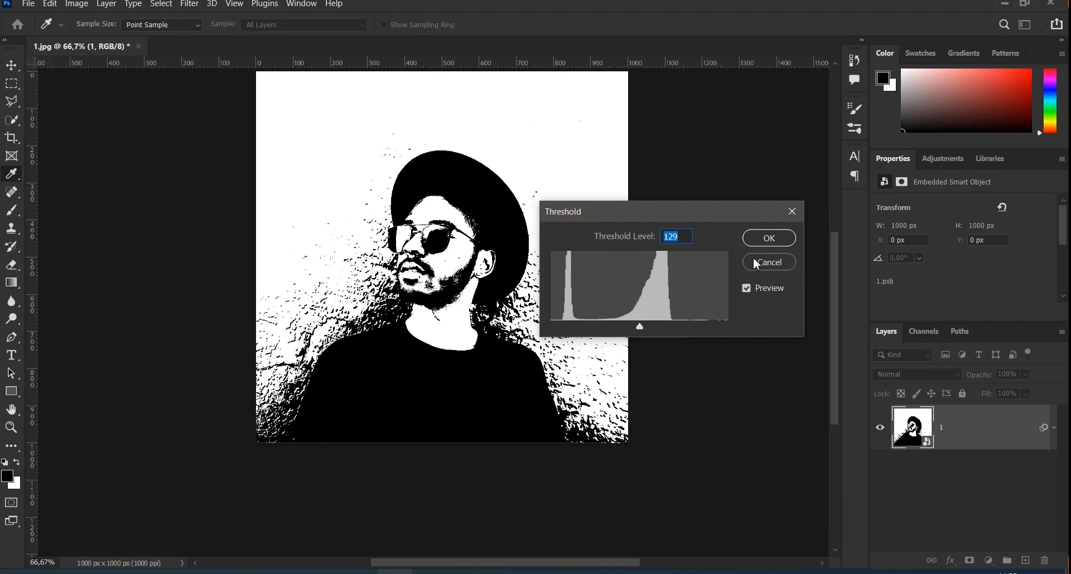
click(769, 238)
key(c)
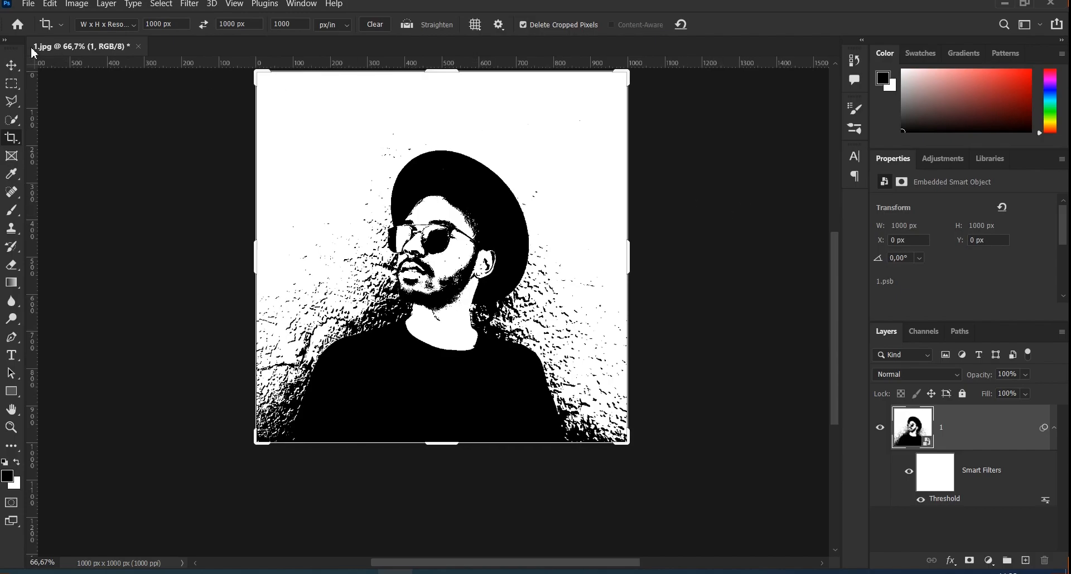
click(11, 65)
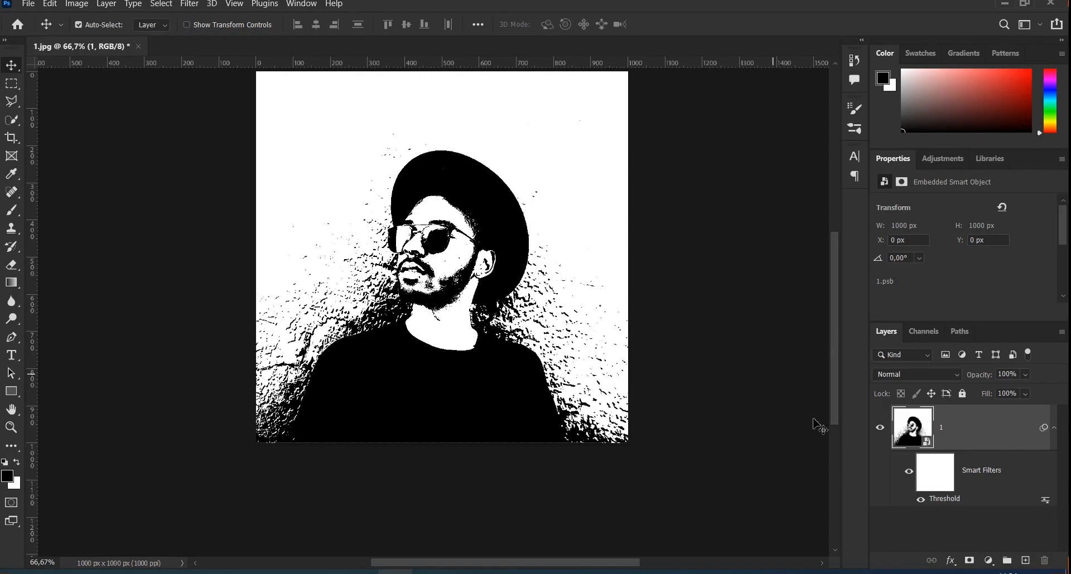
Step: Add a Gradient Map adjustment layer above the photo and choose the Foreground to Background preset from Basics
click(989, 561)
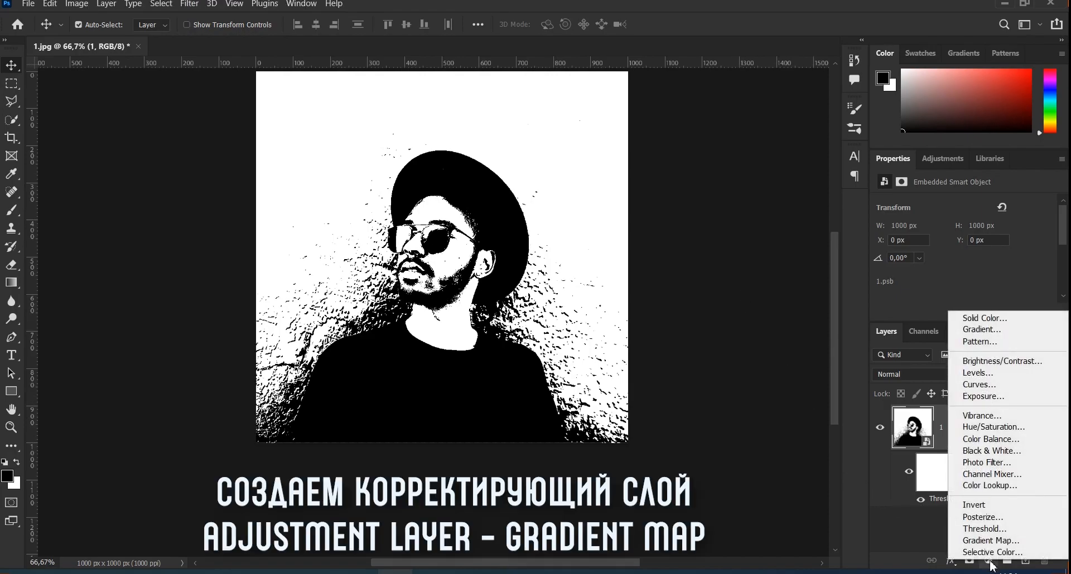
click(1029, 544)
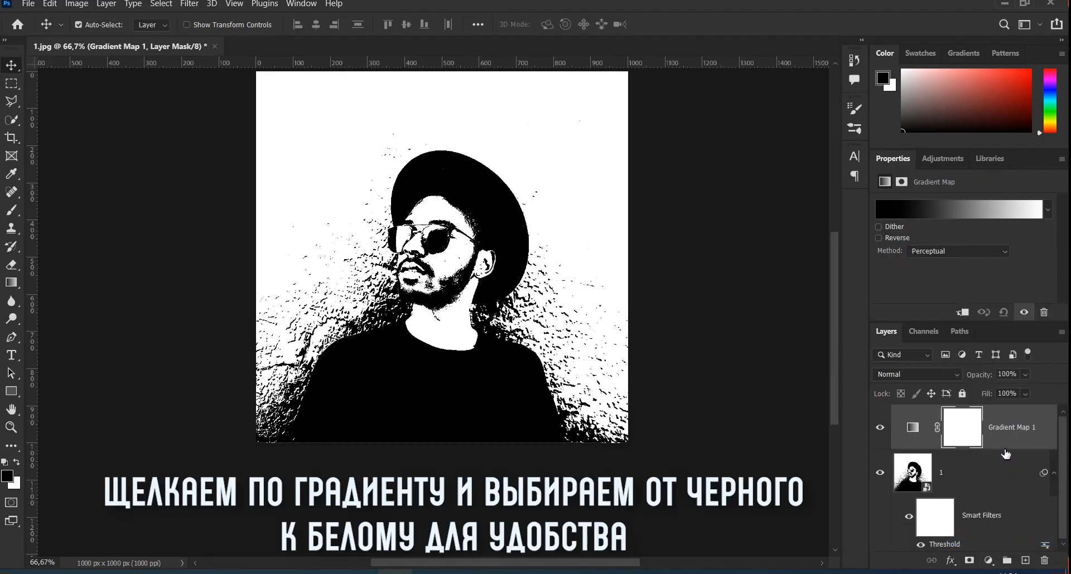
click(973, 208)
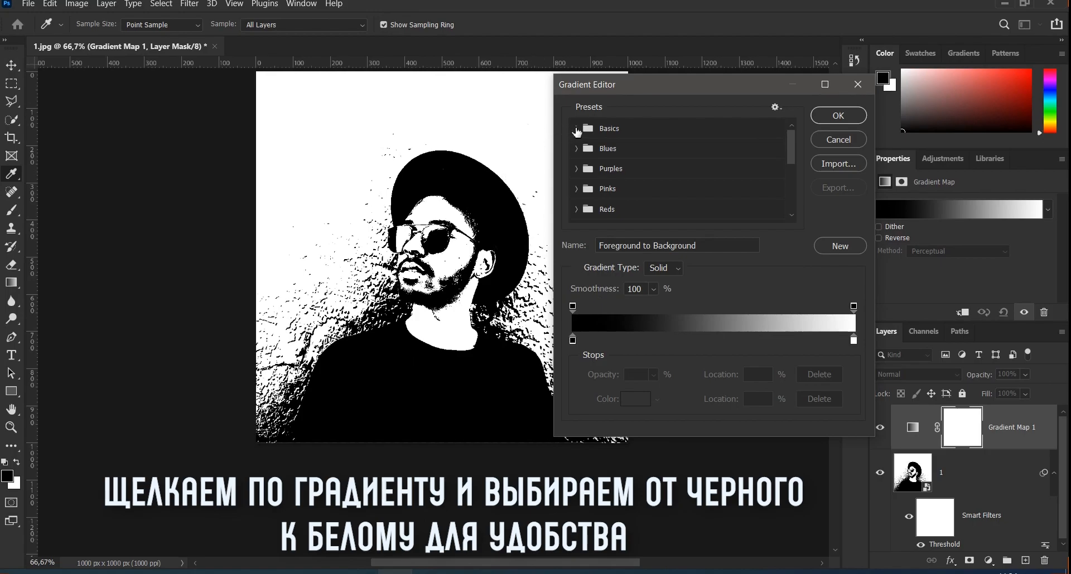
click(576, 129)
click(594, 151)
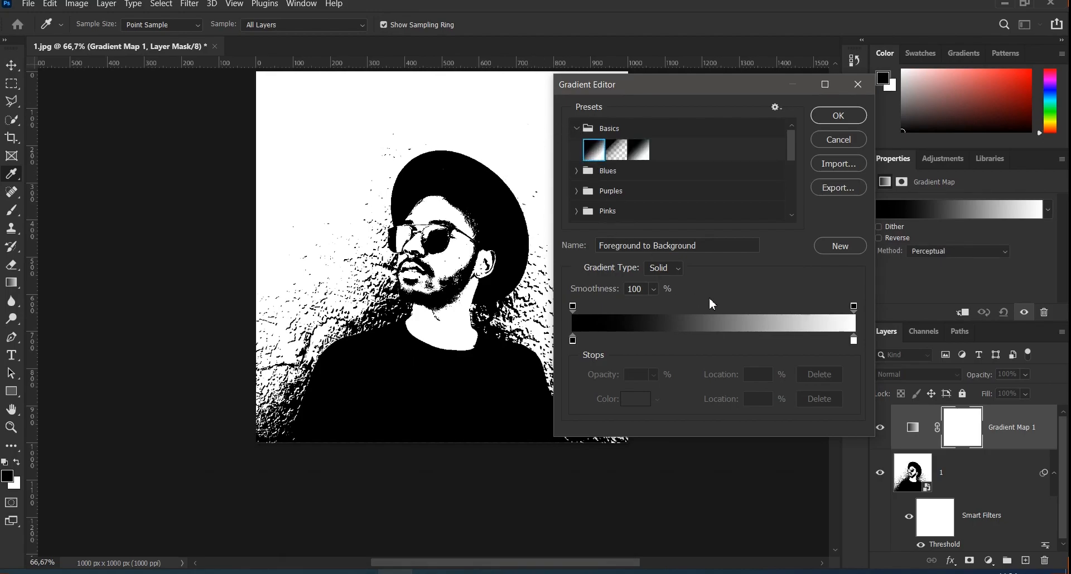
Step: Set the gradient's black stop at location 0 to dark grey 2f2f2f
click(573, 342)
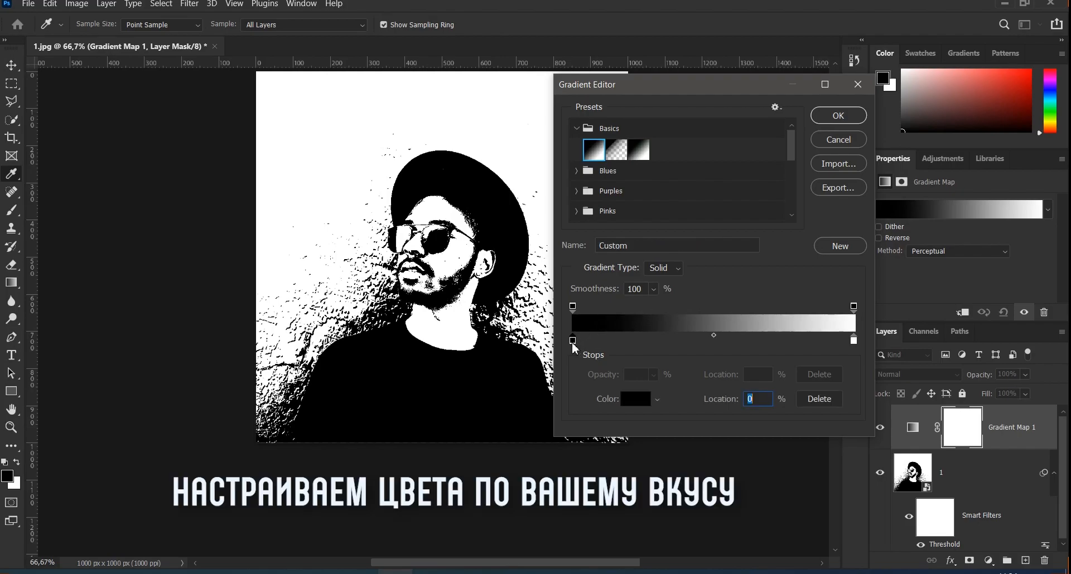
click(635, 399)
drag(668, 419, 642, 409)
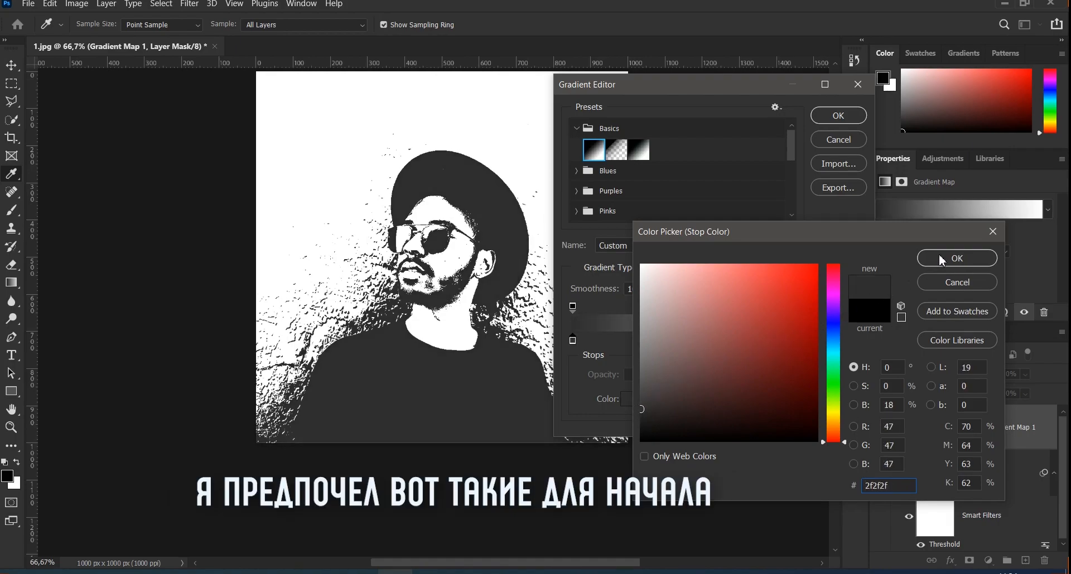
click(941, 260)
Step: Set the gradient's white stop at location 100 to a saturated dark yellow, about ceb800, and apply the gradient
click(853, 340)
click(639, 400)
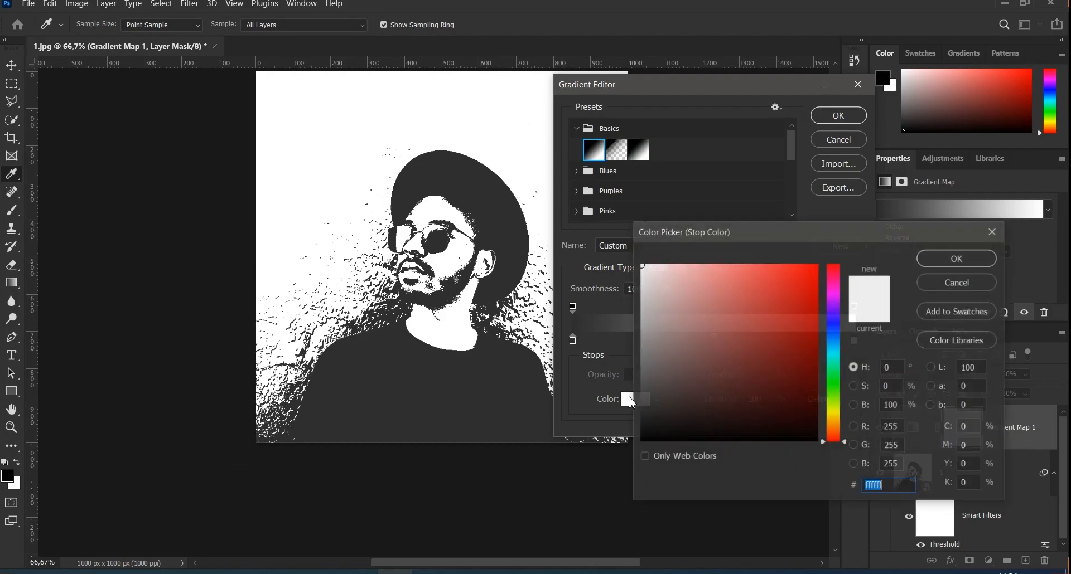
click(837, 412)
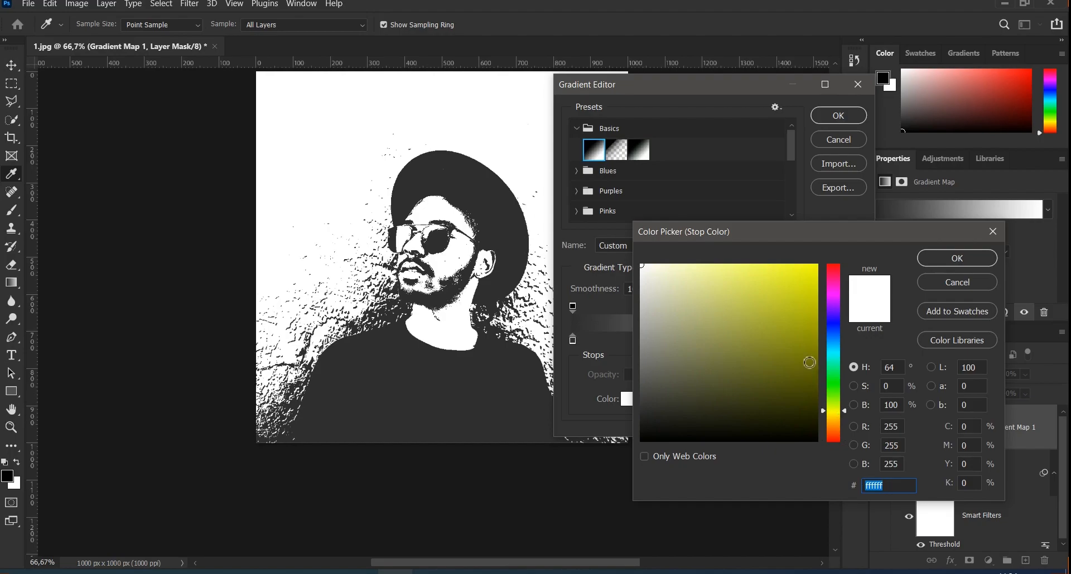
drag(810, 361, 840, 343)
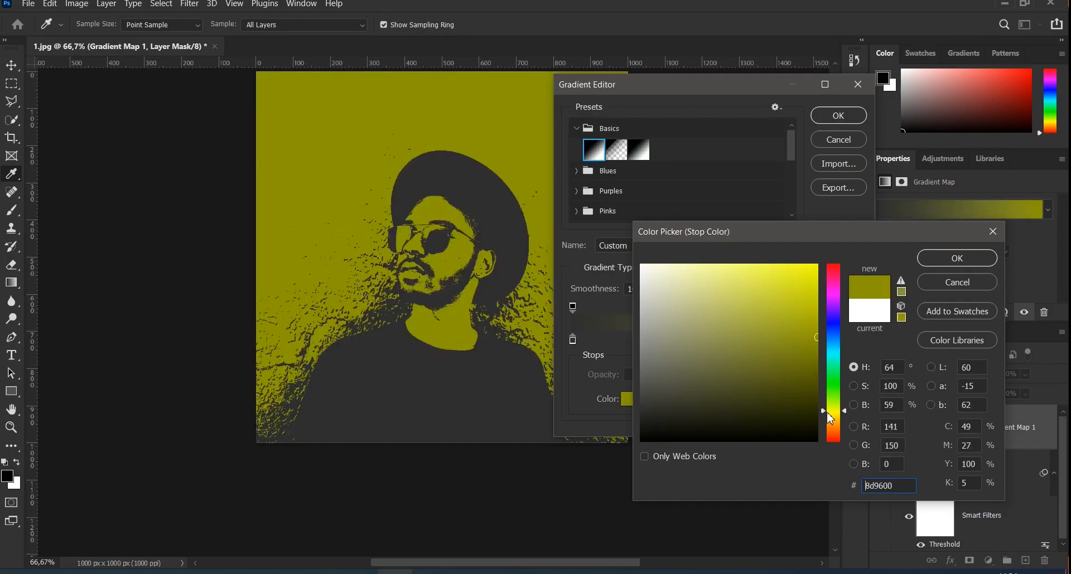
drag(834, 413, 834, 416)
drag(815, 340, 831, 299)
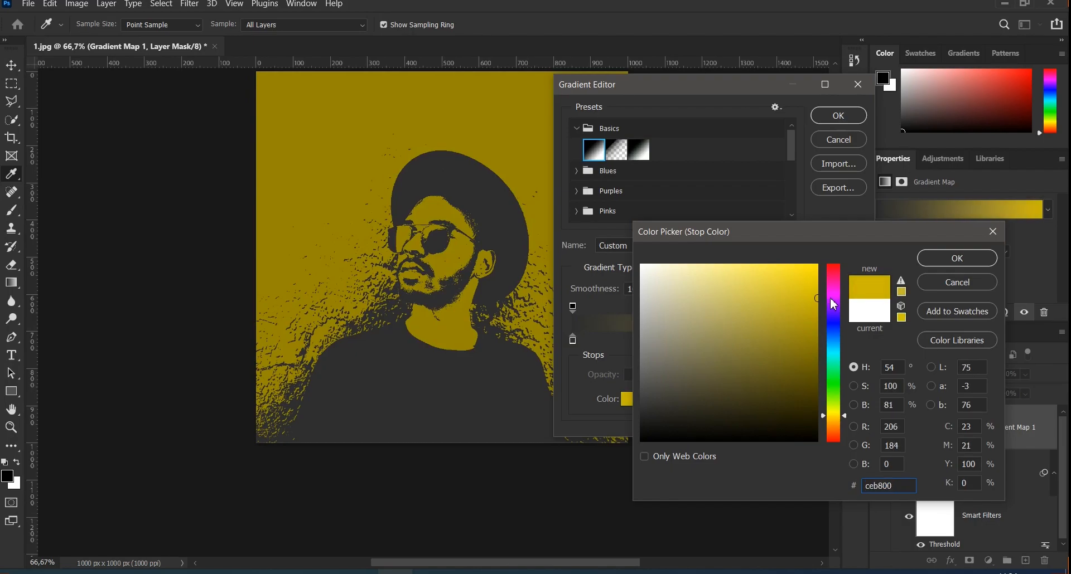
click(931, 261)
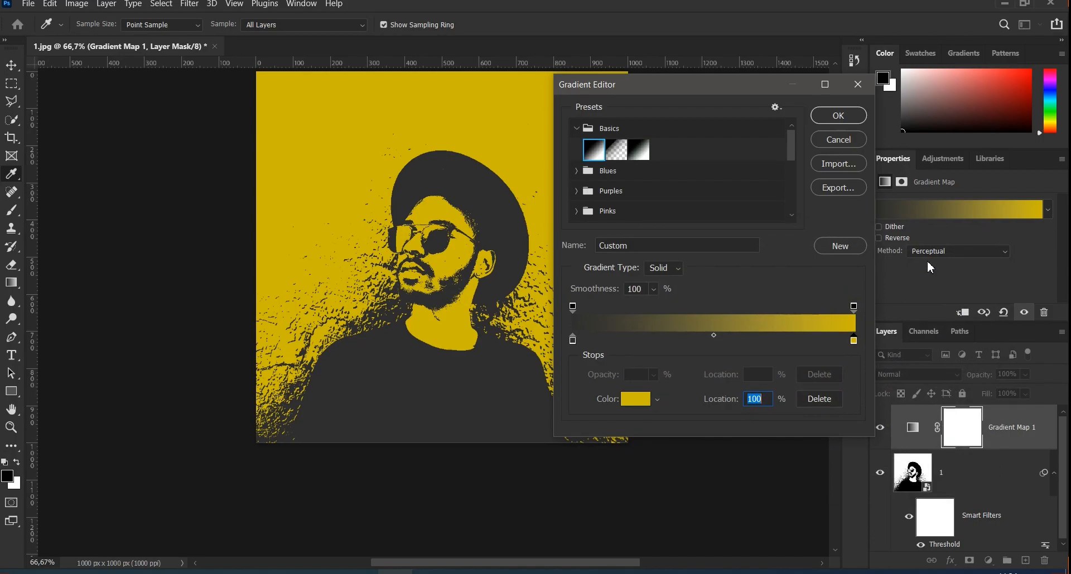
click(853, 120)
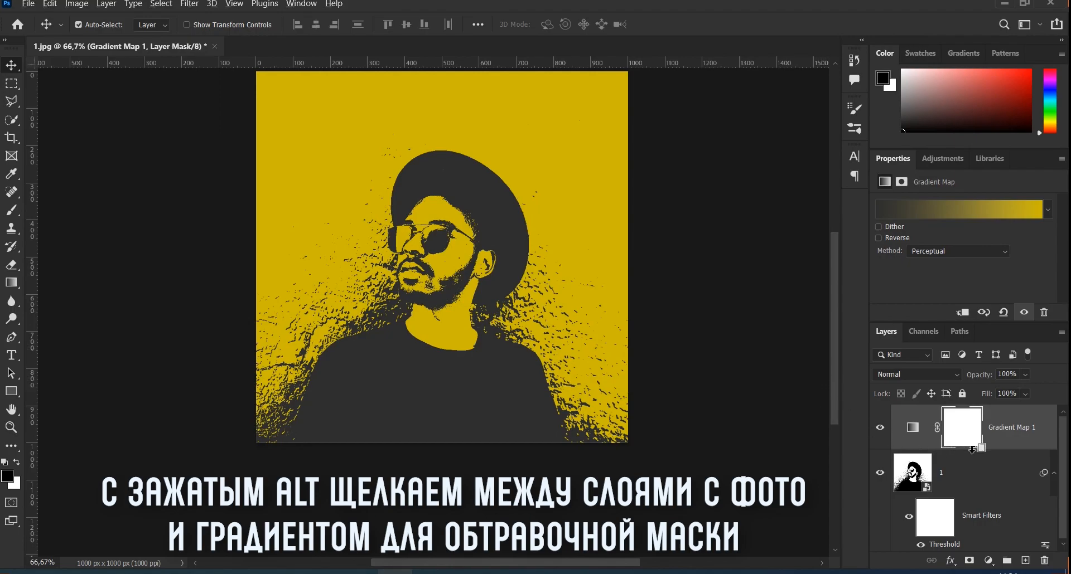
Step: Clip the gradient map to the photo layer and apply the Texturizer filter to the photo with Sandstone, scaling 200%, relief 10, light Top
alt+click(1008, 451)
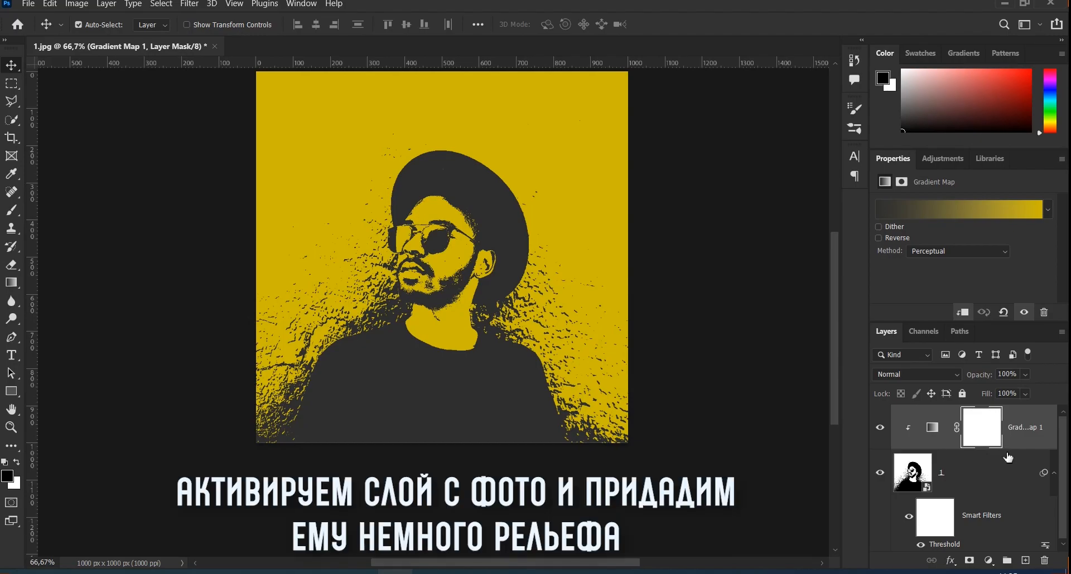
click(999, 472)
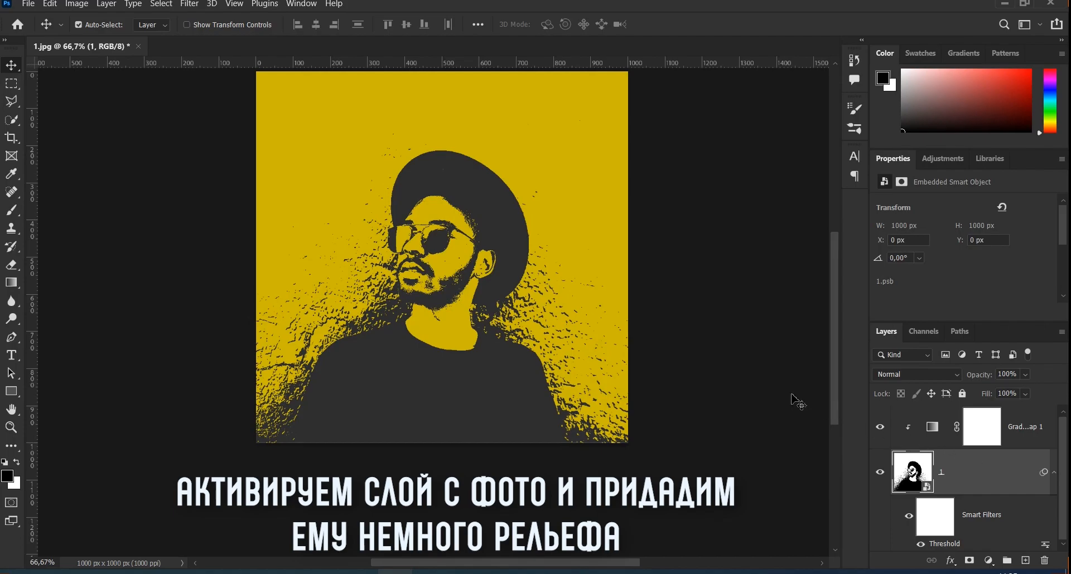
click(189, 4)
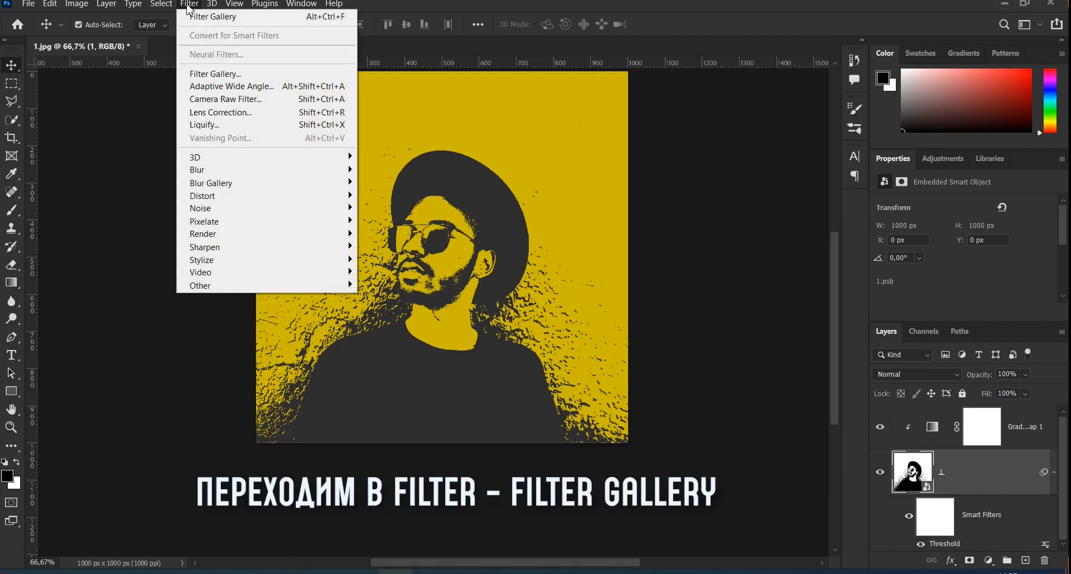
click(284, 77)
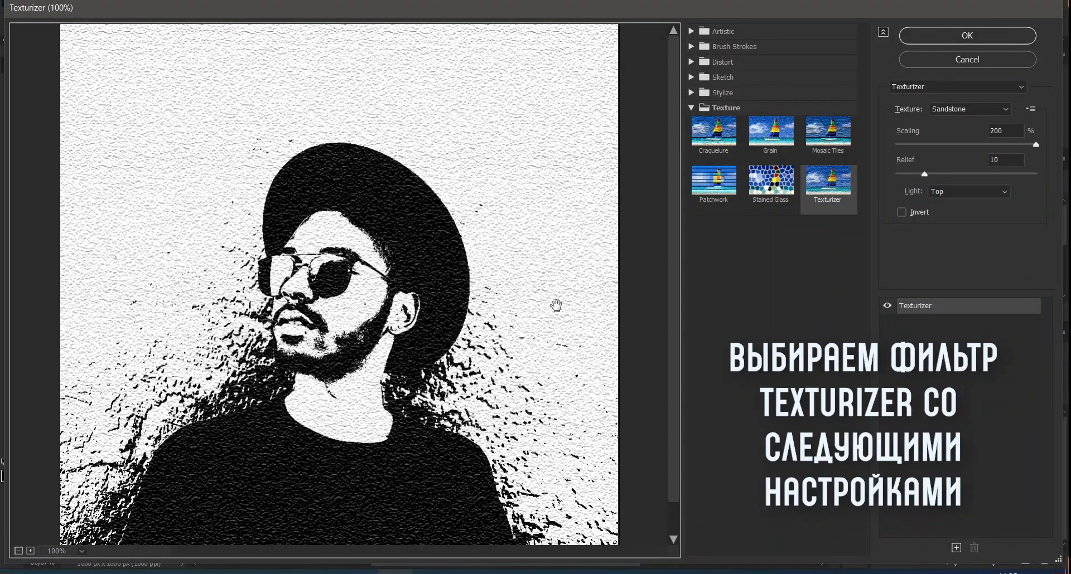
click(702, 110)
click(701, 109)
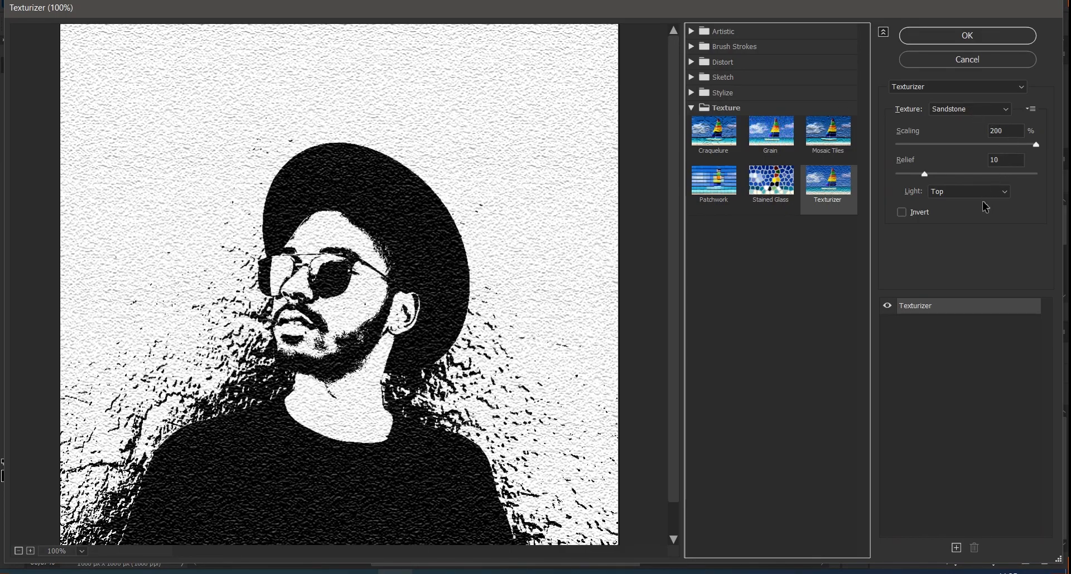
click(940, 39)
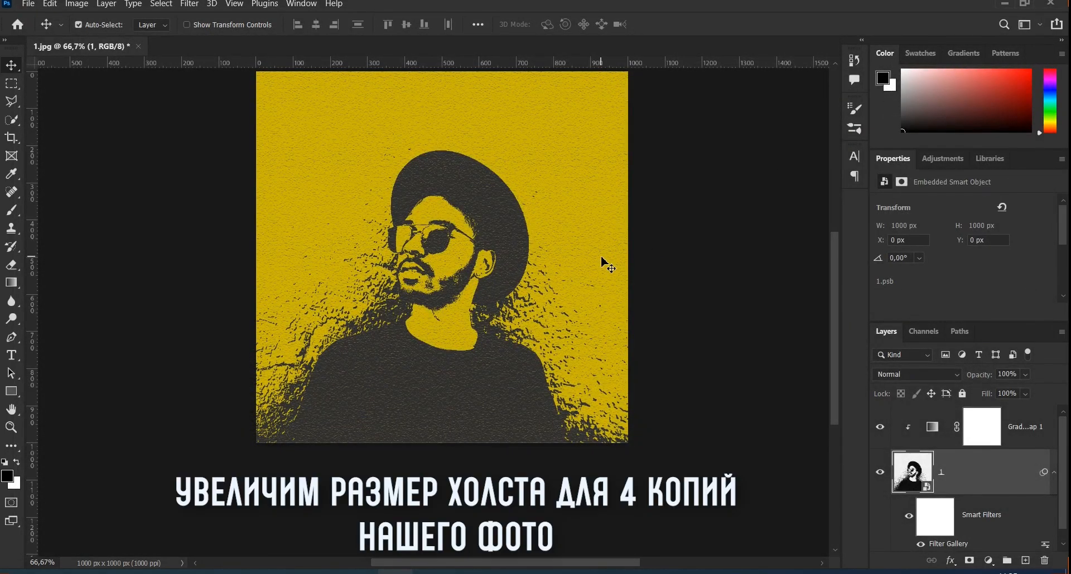
Step: Enlarge the canvas to 2000 x 2000 pixels with the anchor at the centre
click(72, 7)
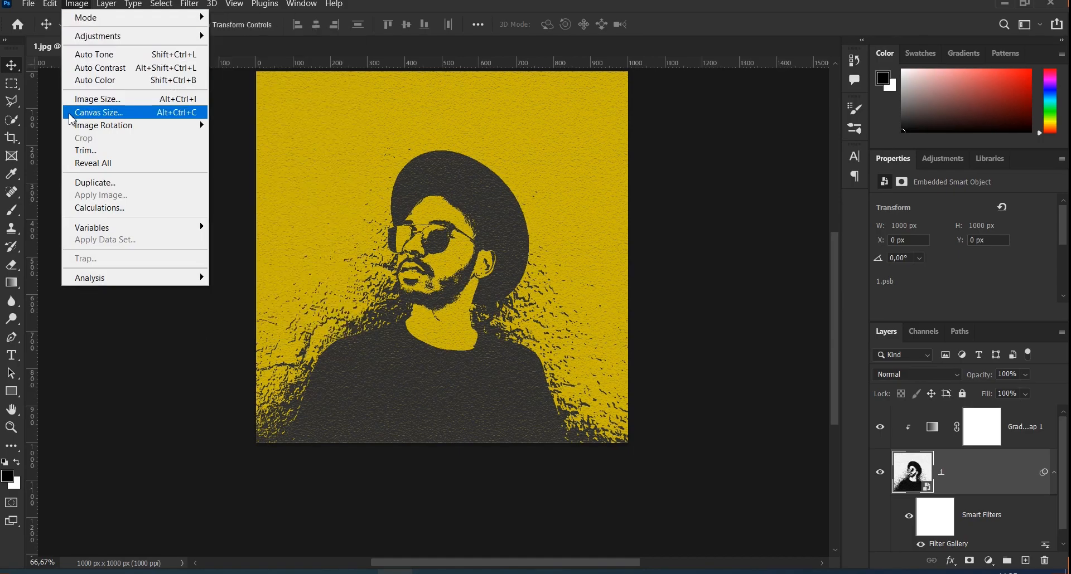
click(71, 117)
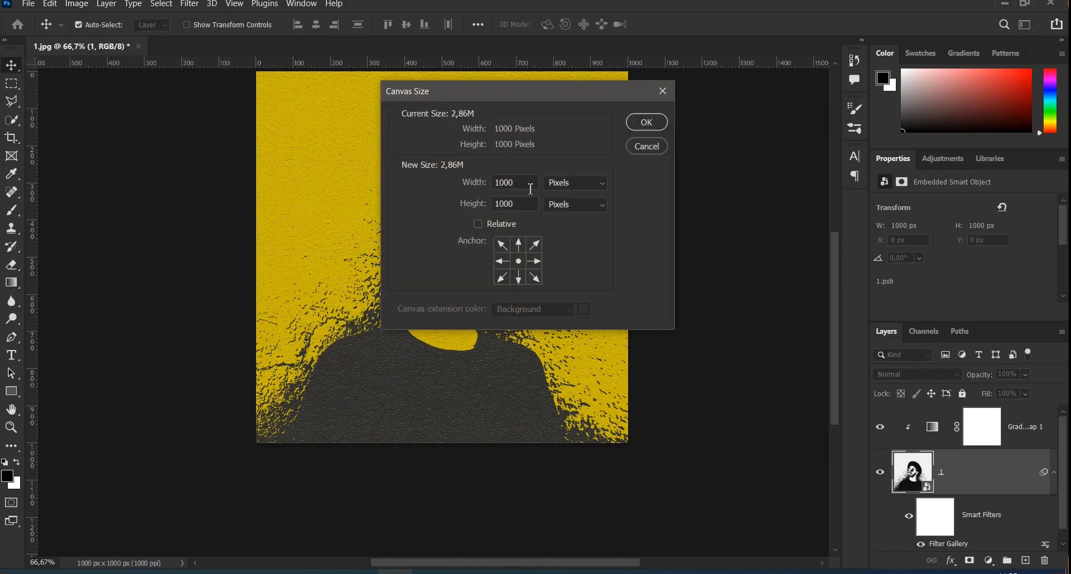
drag(520, 183, 466, 176)
text(2000)
drag(515, 204, 496, 205)
text(2000)
click(638, 128)
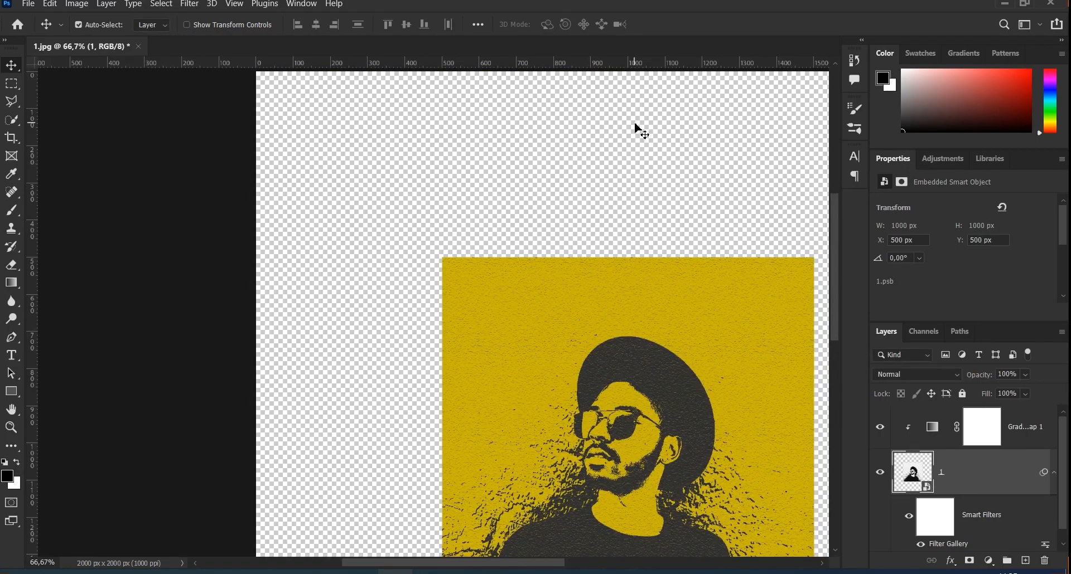
Step: Move the gradient map and photo layers together into the canvas's upper-left quarter and place a duplicate of both in the upper-right quarter
scroll(598, 290, down, 4)
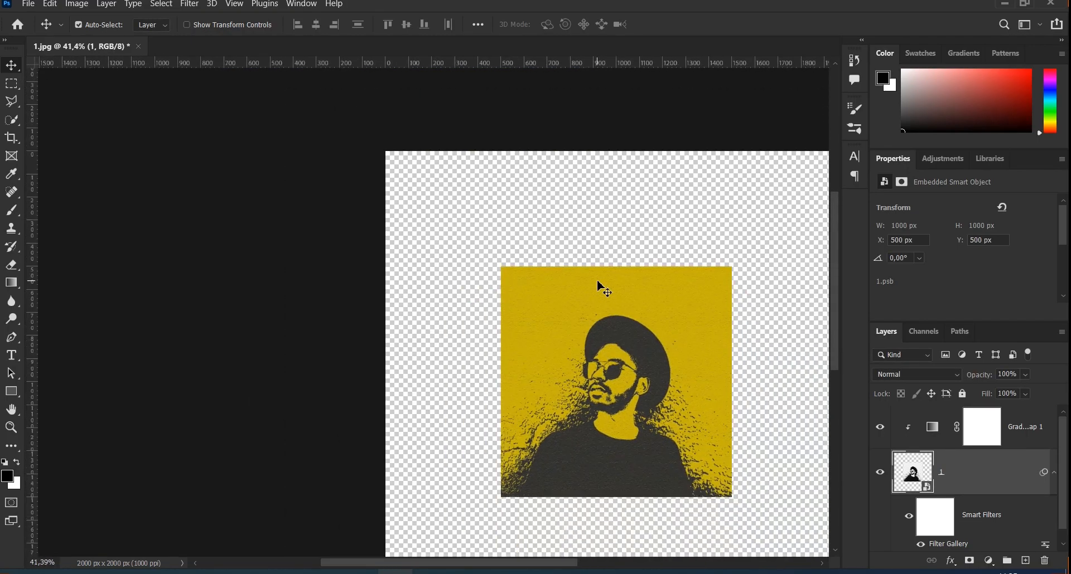
drag(613, 335, 441, 233)
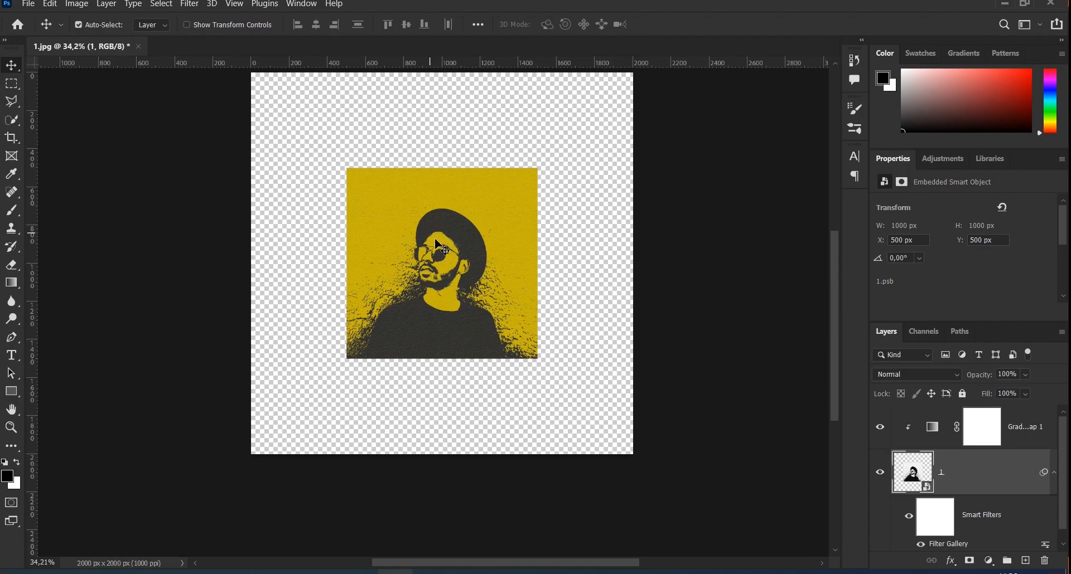
click(1025, 421)
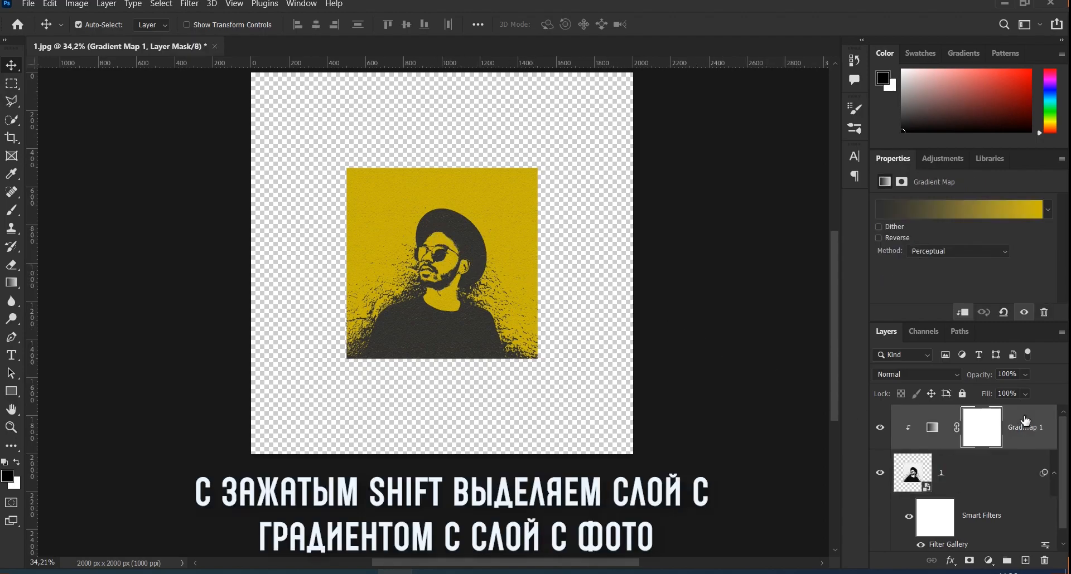
shift+click(1018, 469)
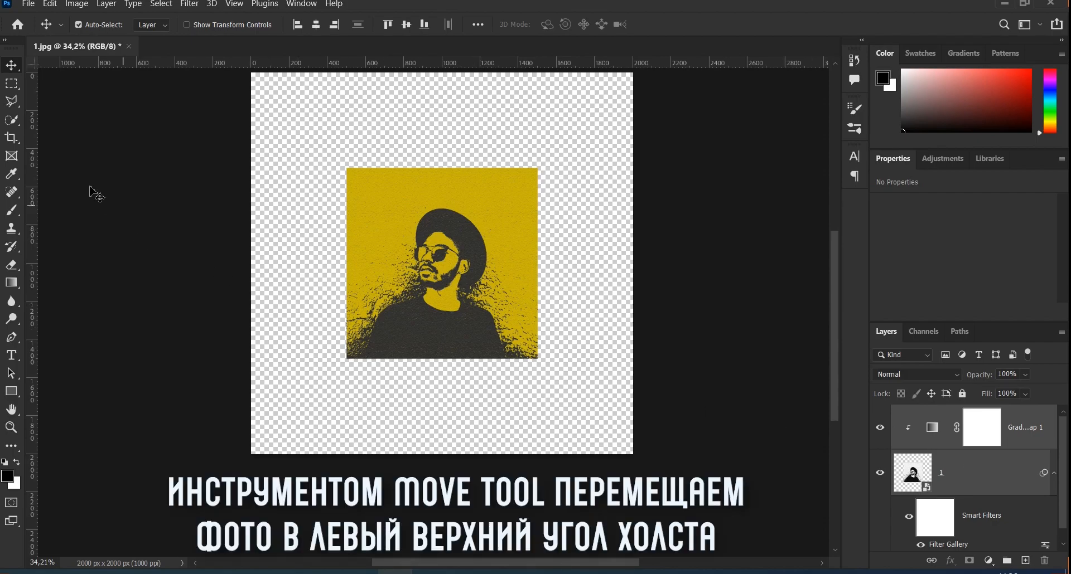
drag(379, 262, 295, 191)
drag(290, 191, 295, 175)
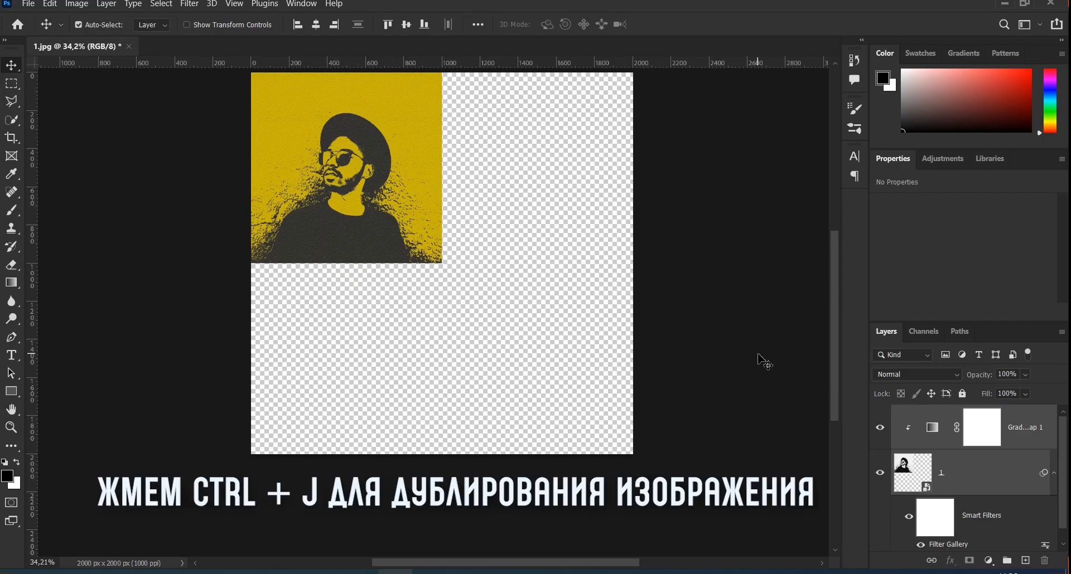
key(ctrl+j)
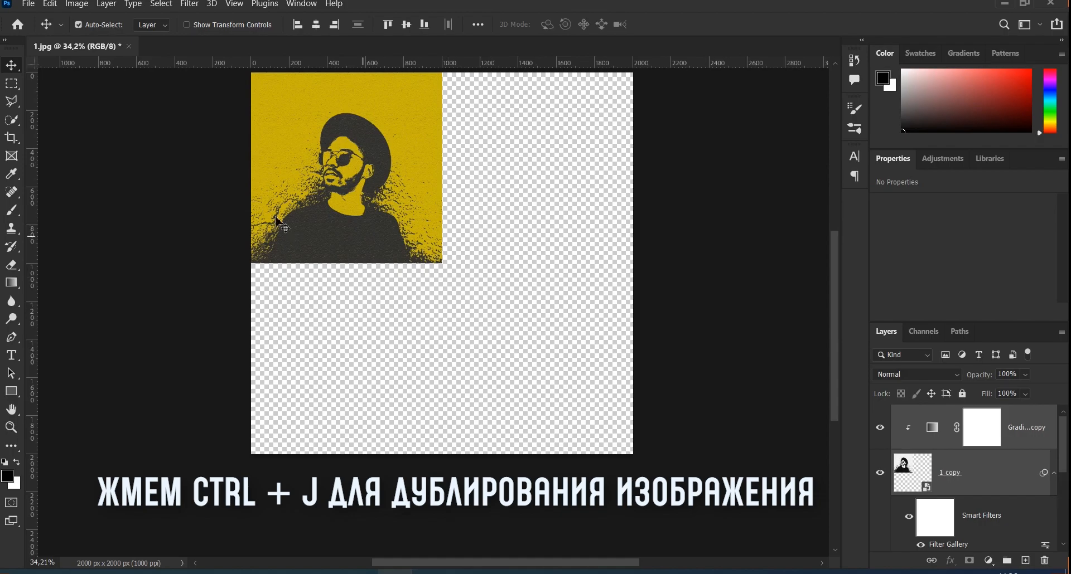
drag(326, 168, 508, 173)
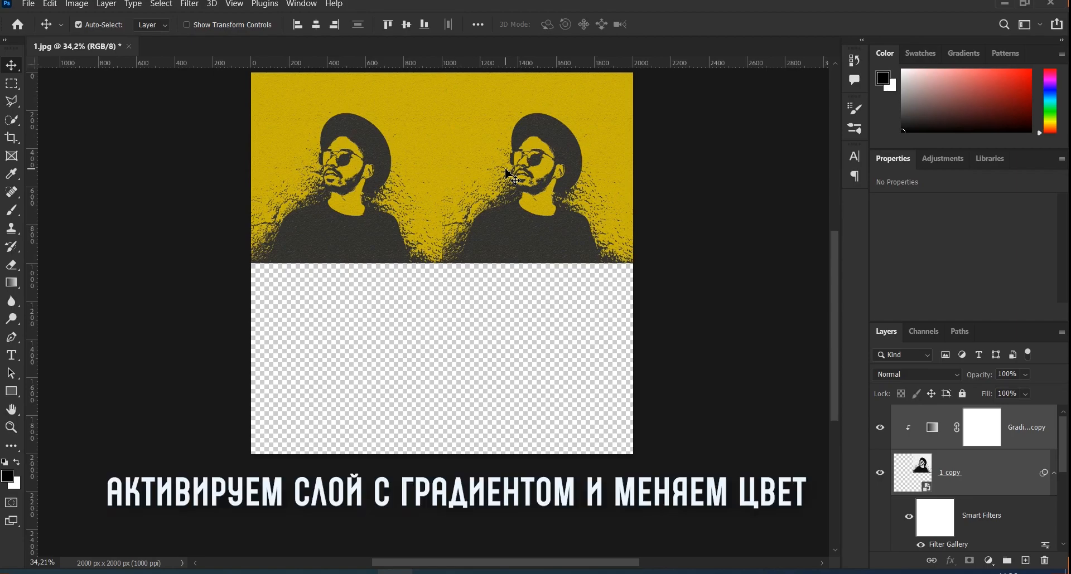
Step: Set the colour stop at location 100 in the upper-right copy's gradient map to dark green 007e09 and apply it
click(938, 432)
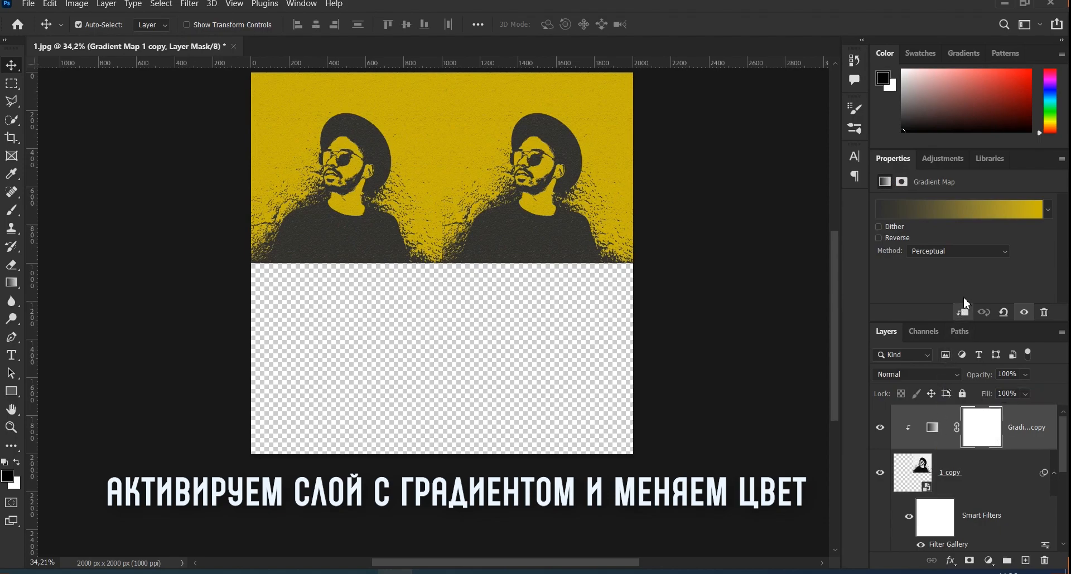
click(995, 212)
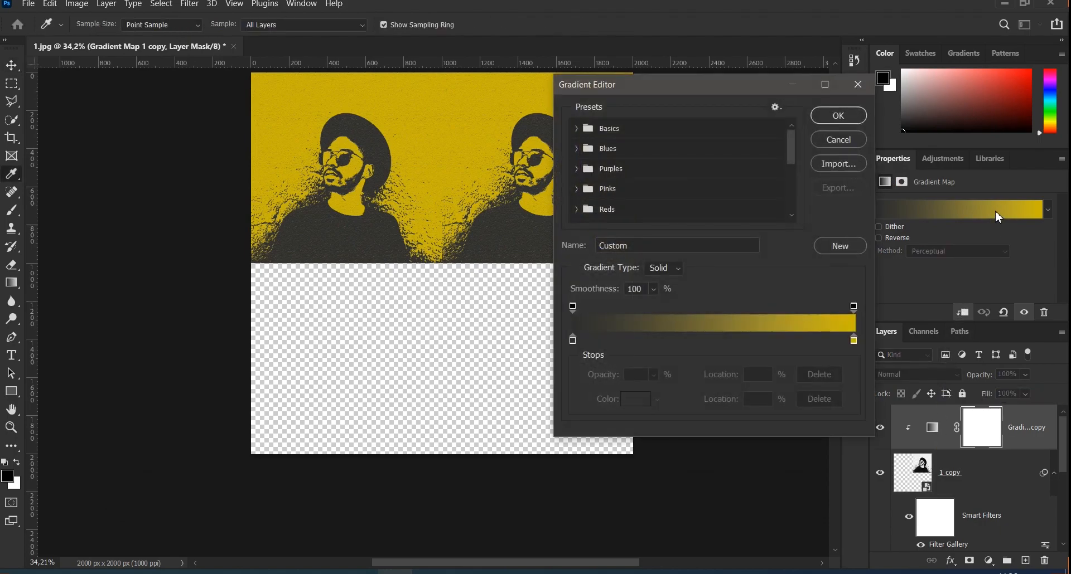
click(855, 341)
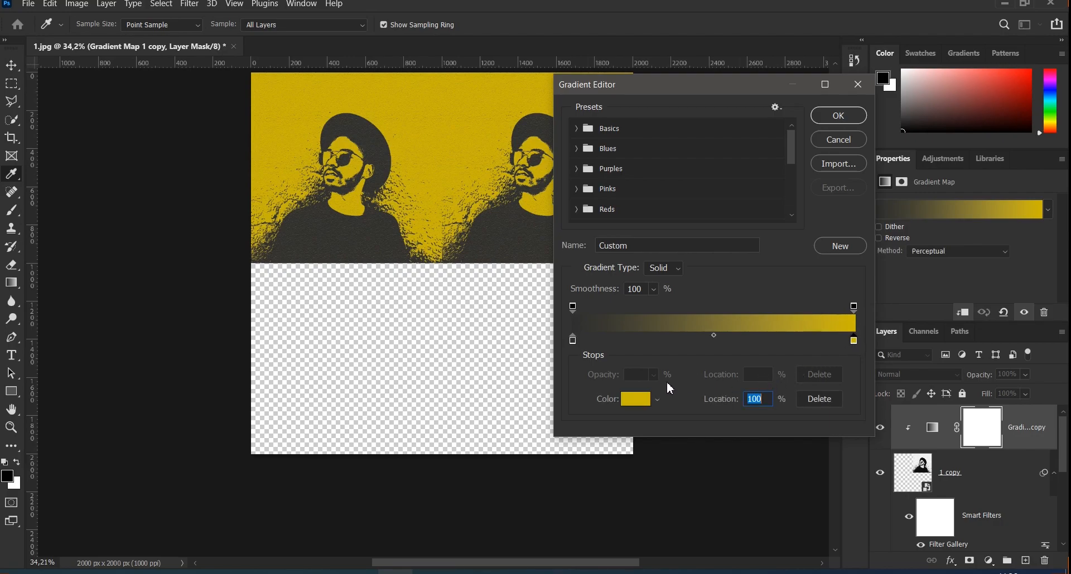
click(637, 400)
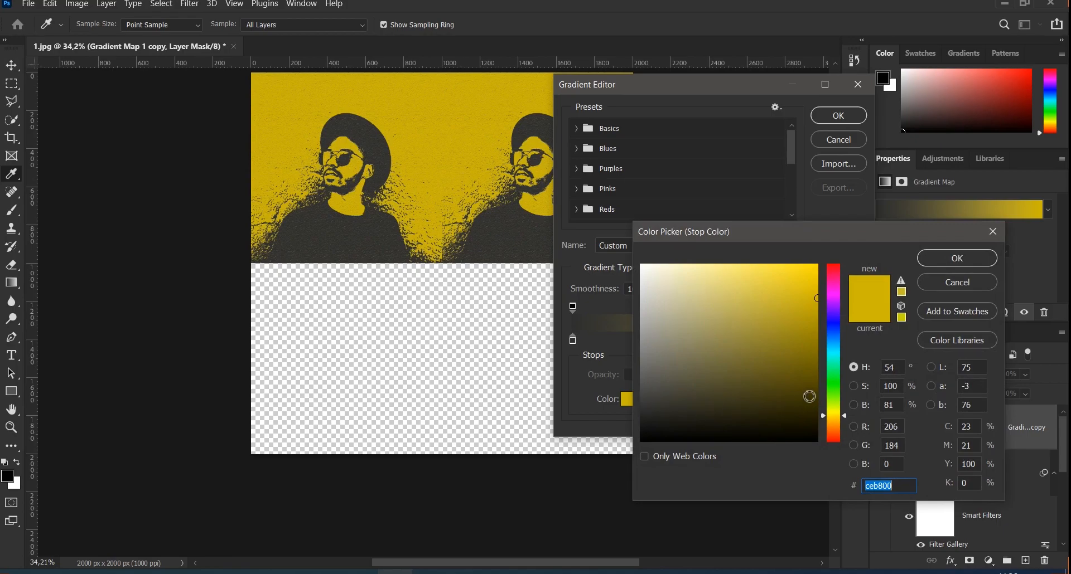
click(834, 381)
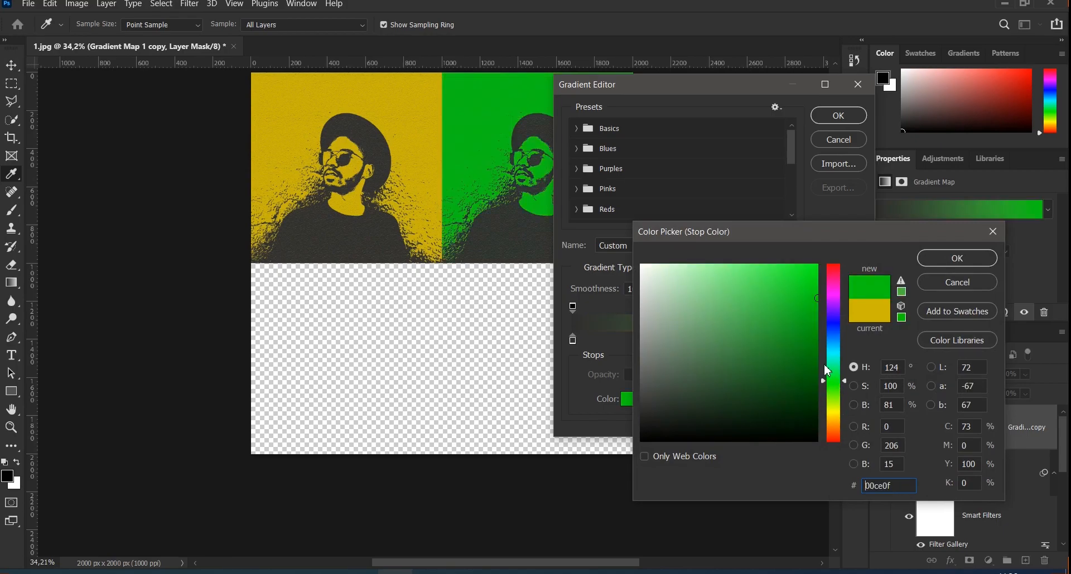
drag(813, 346, 817, 354)
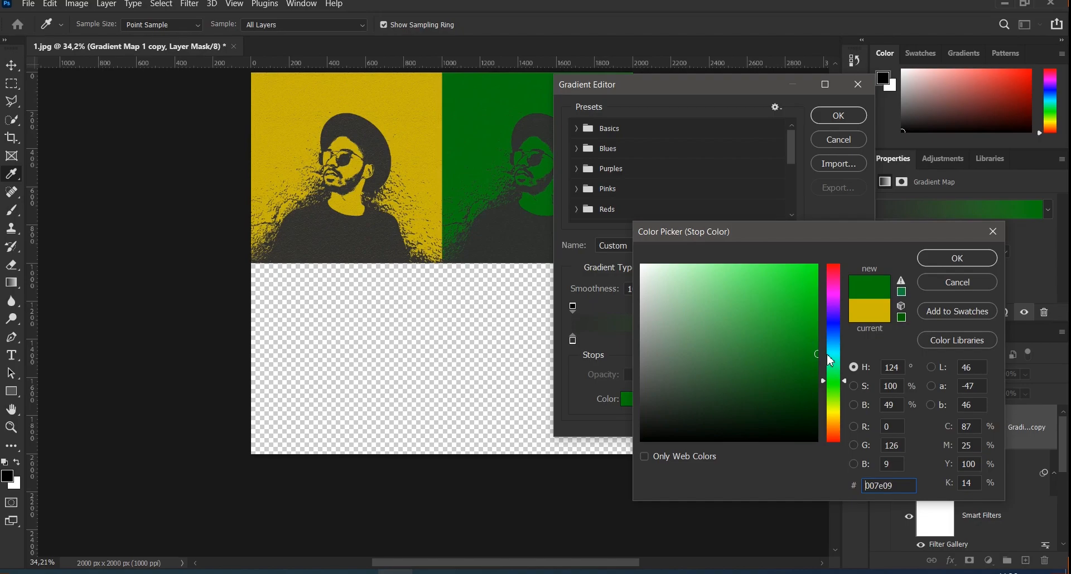
click(928, 260)
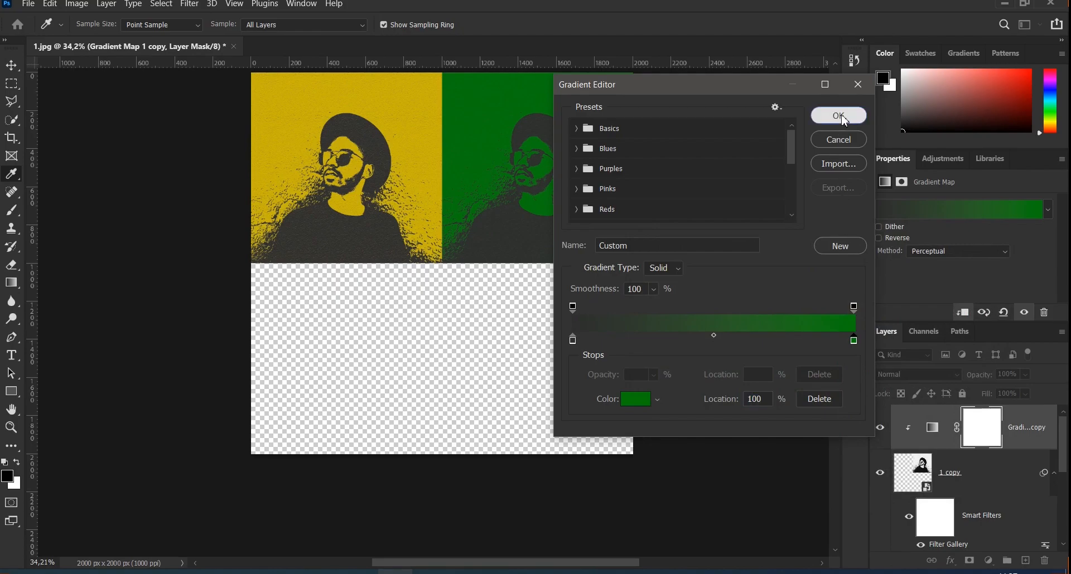
click(840, 117)
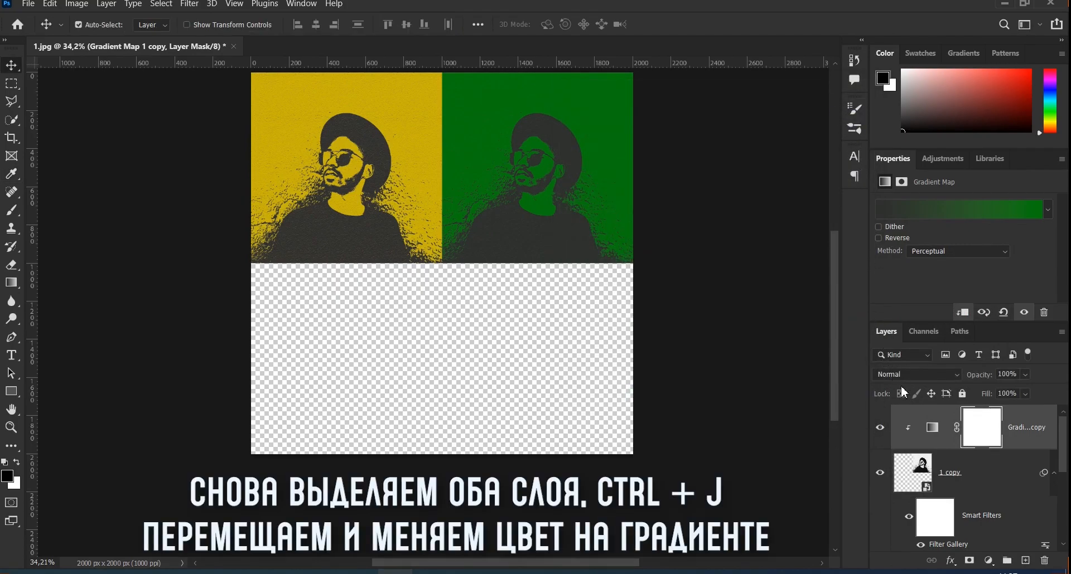
Step: Duplicate the green portrait together with its gradient map and place the copy in the canvas's lower-right quarter
ctrl+click(985, 475)
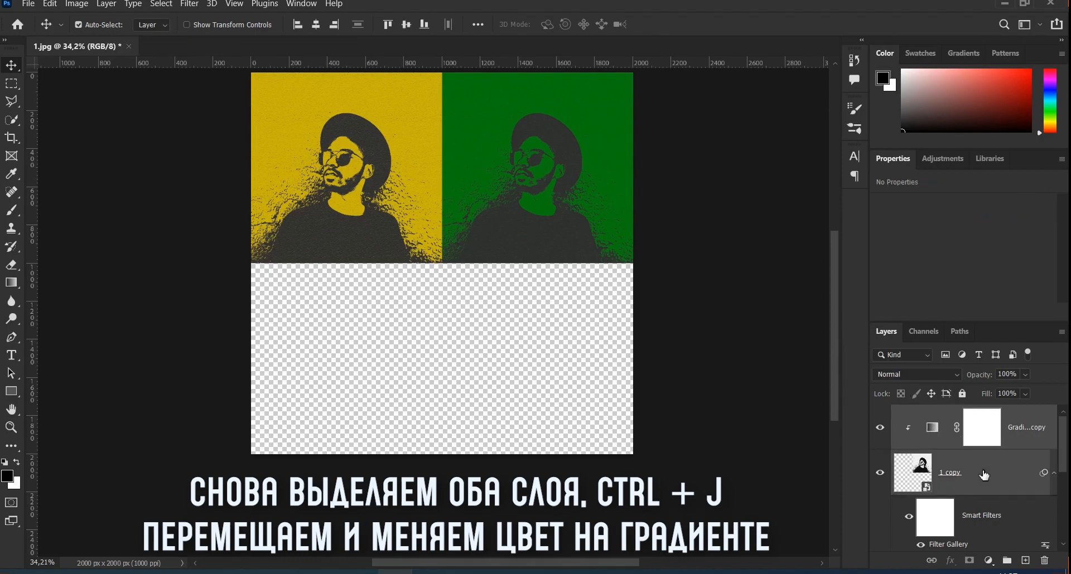
key(ctrl+j)
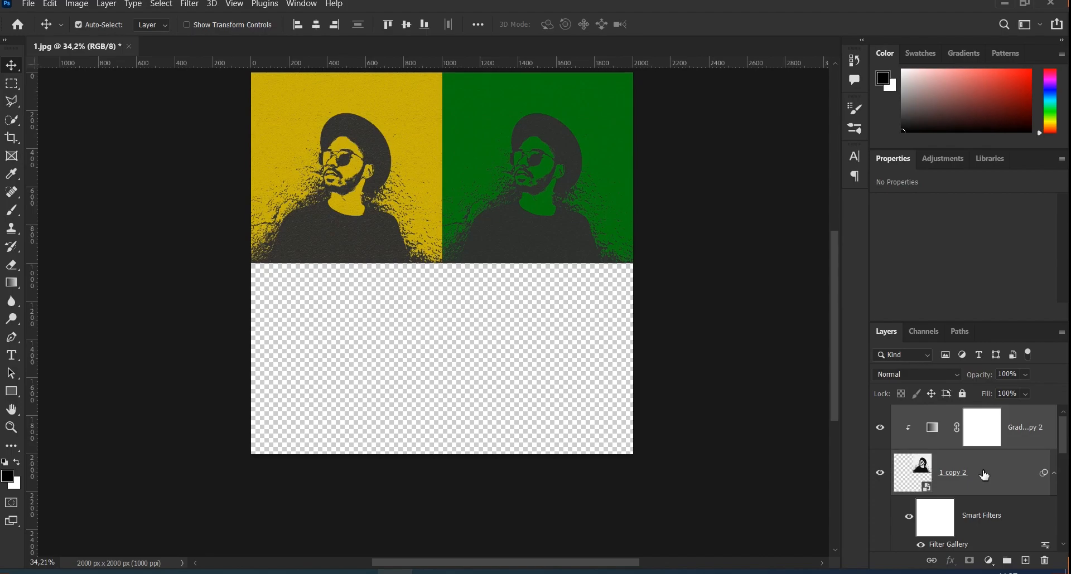
drag(564, 233, 563, 425)
Step: Set the colour stop at location 100 in the lower-right copy's gradient map to blue 000fd9 and apply it
click(932, 429)
click(985, 212)
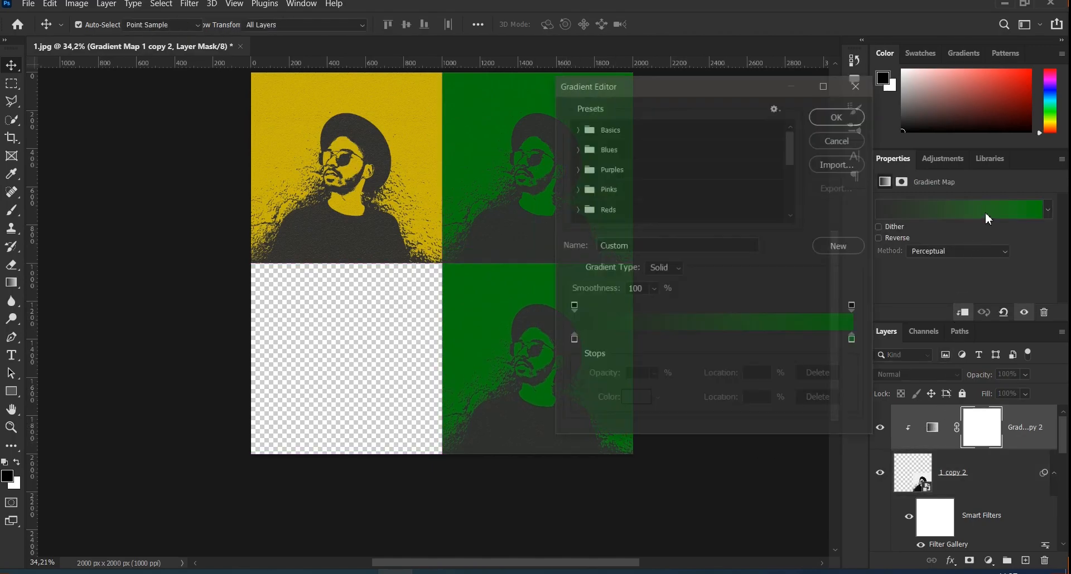
click(856, 343)
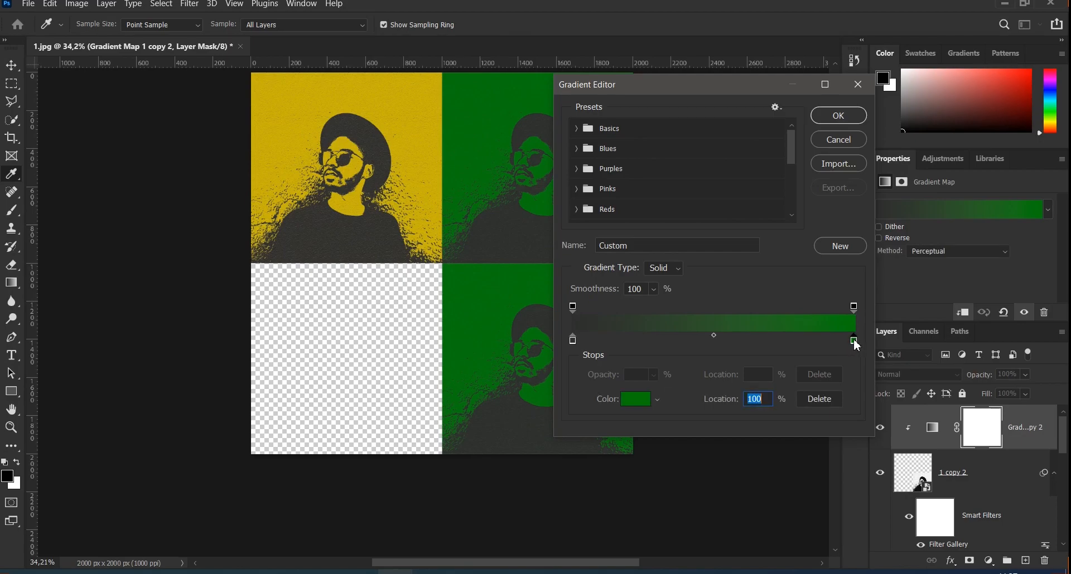
click(636, 400)
drag(832, 347, 834, 327)
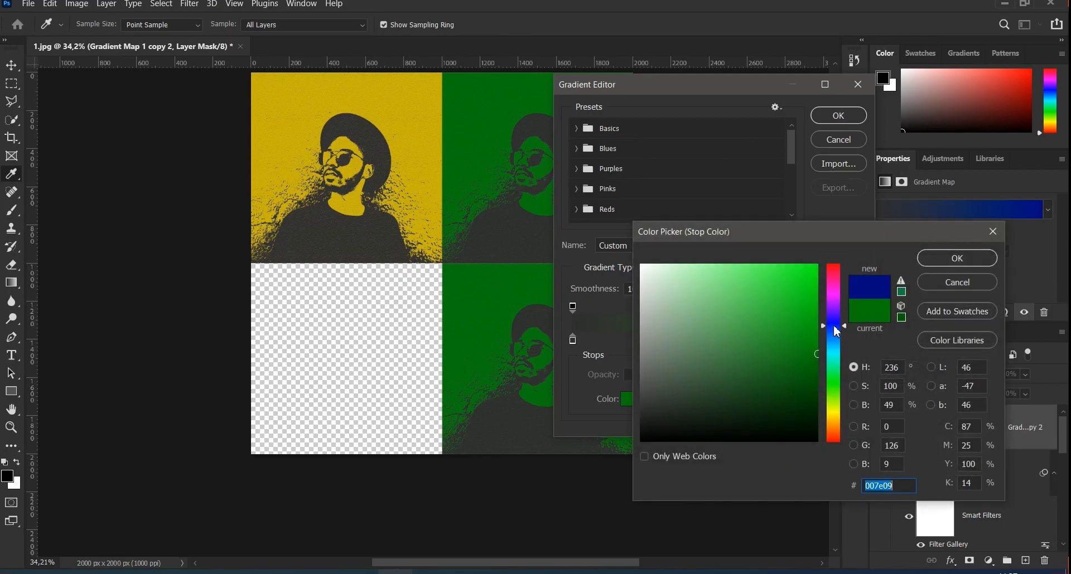
click(819, 294)
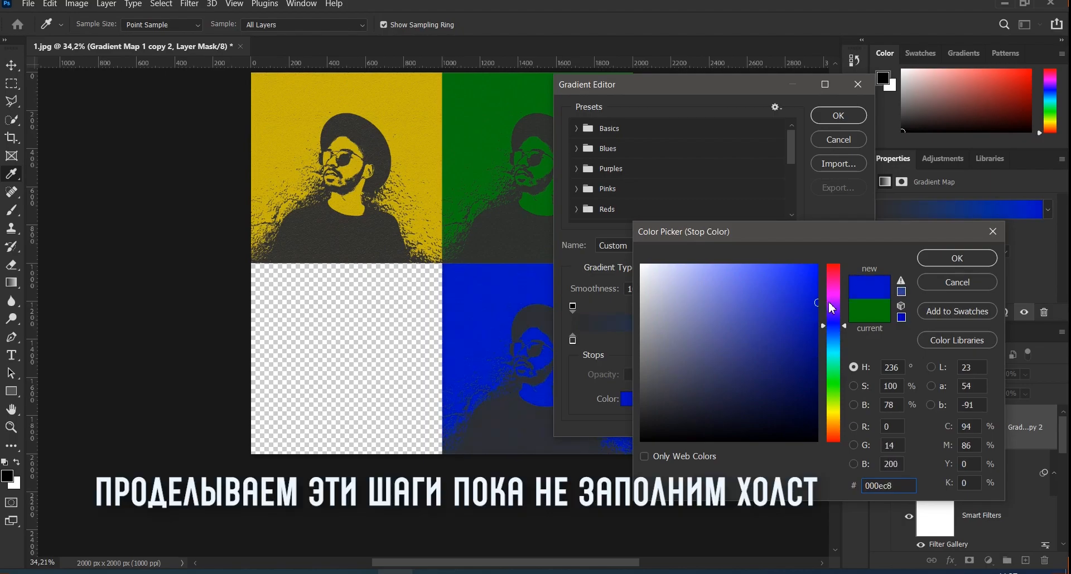
drag(819, 295, 818, 291)
click(948, 258)
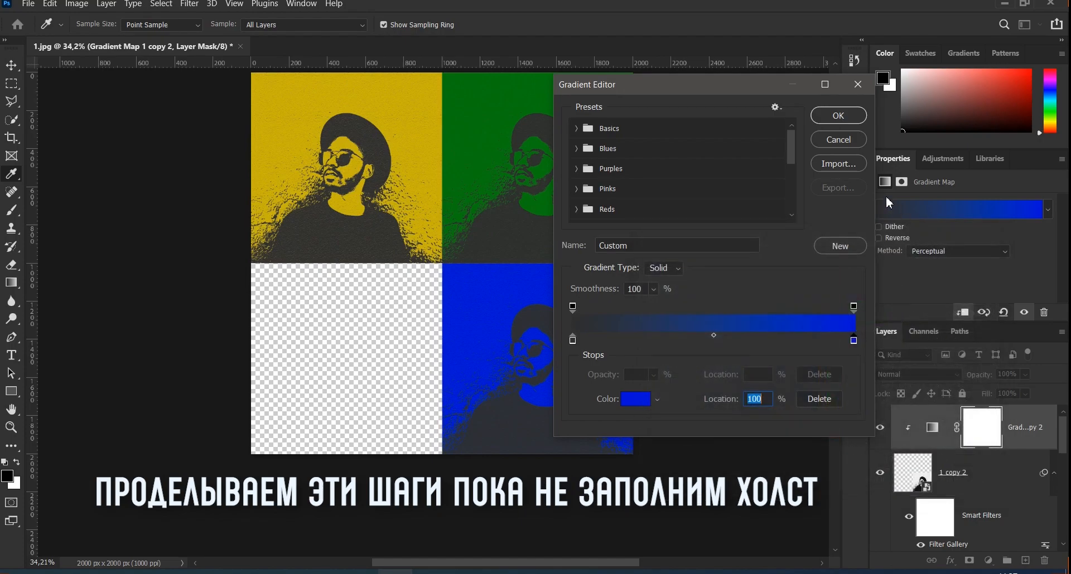
click(846, 122)
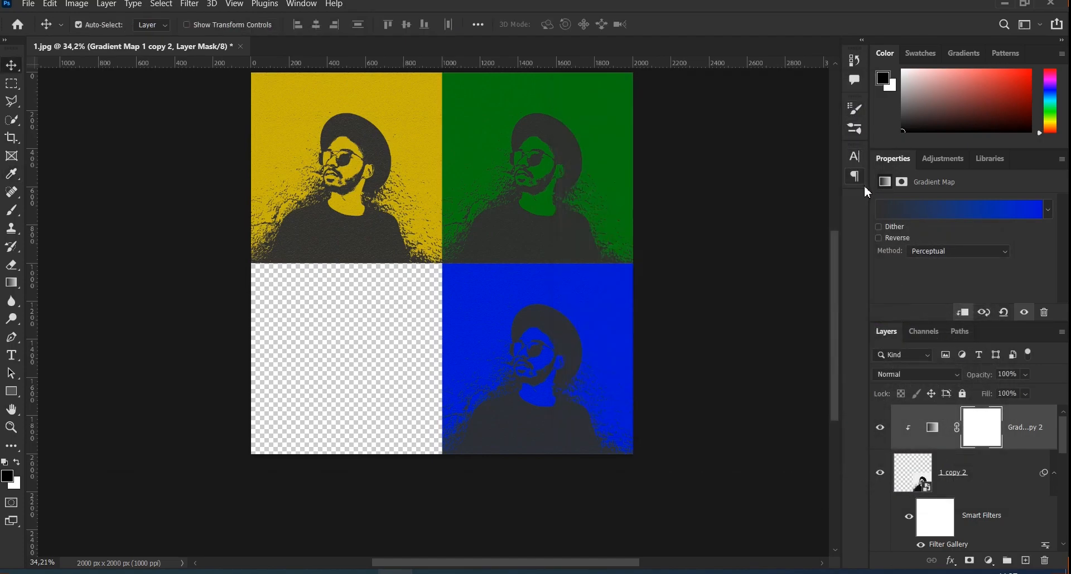
Step: Duplicate the blue portrait together with its gradient map and place the copy in the canvas's empty lower-left quarter
click(1004, 477)
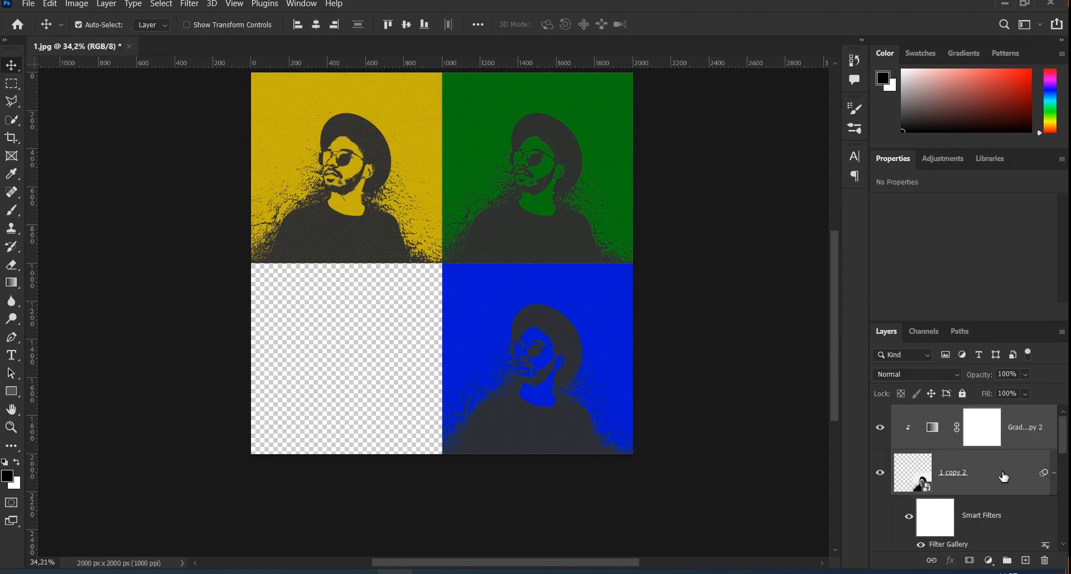
key(ctrl+j)
drag(568, 396, 379, 392)
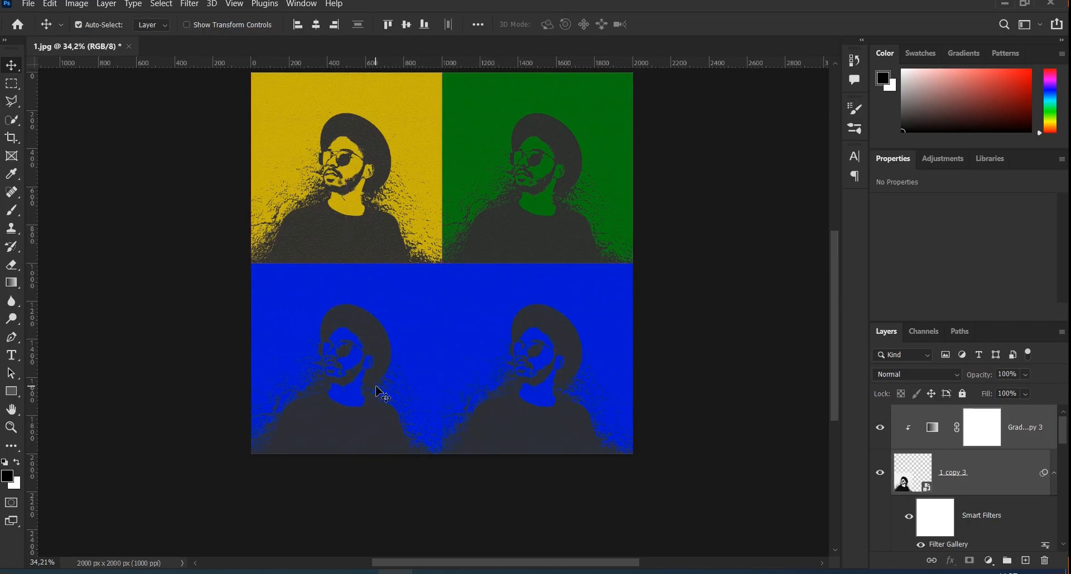
Step: Set the colour stop at location 100 in the lower-left copy's gradient map to orange da7c17 and apply it
click(934, 434)
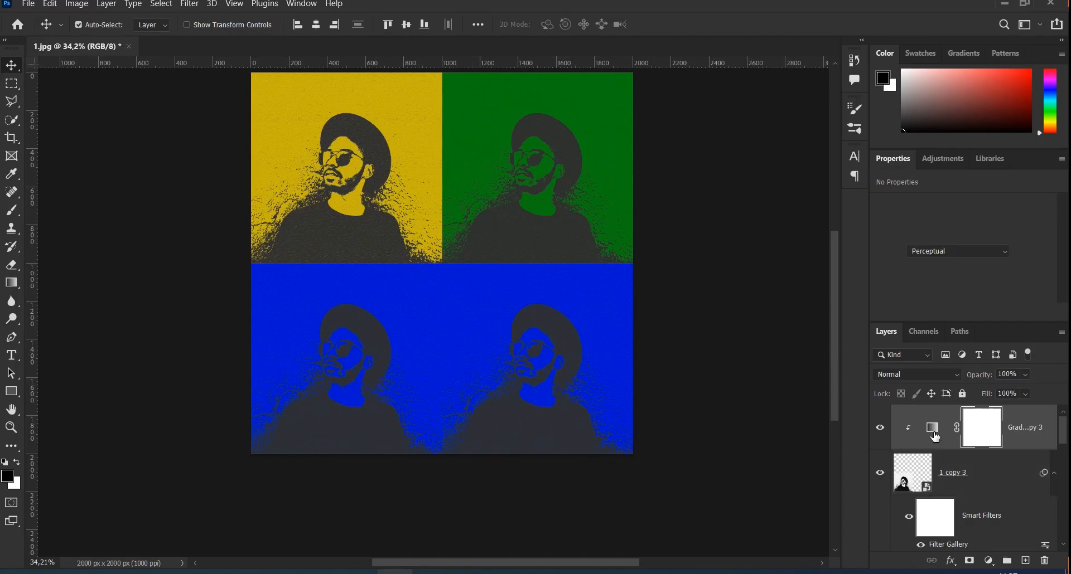
click(969, 211)
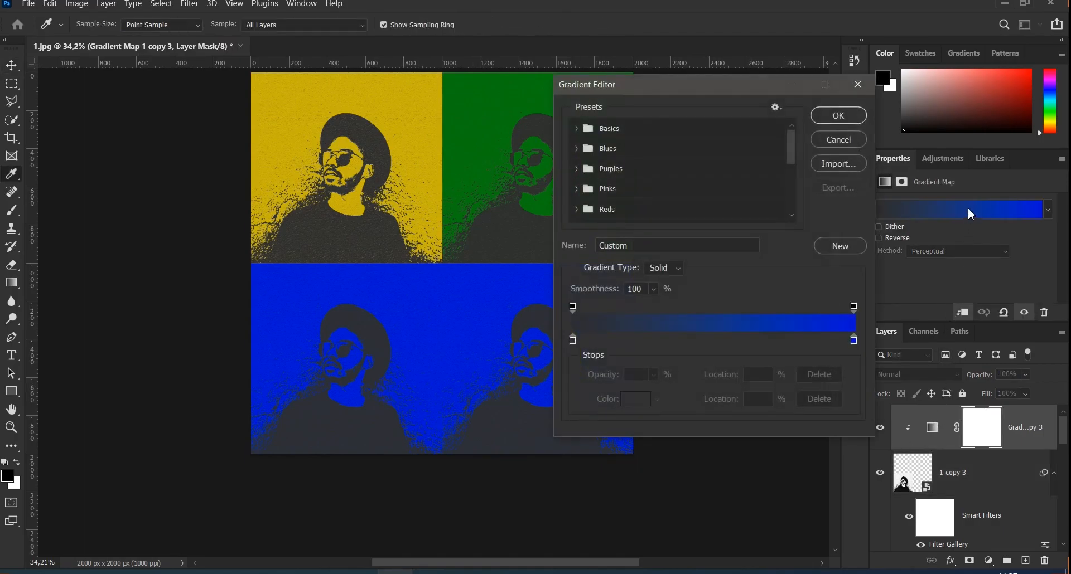
click(854, 341)
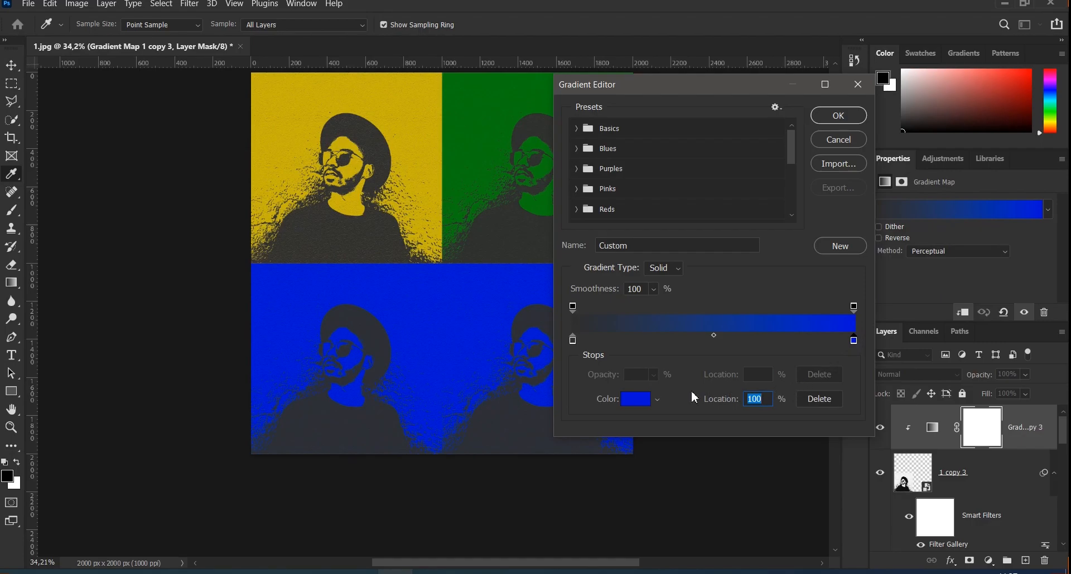
click(636, 399)
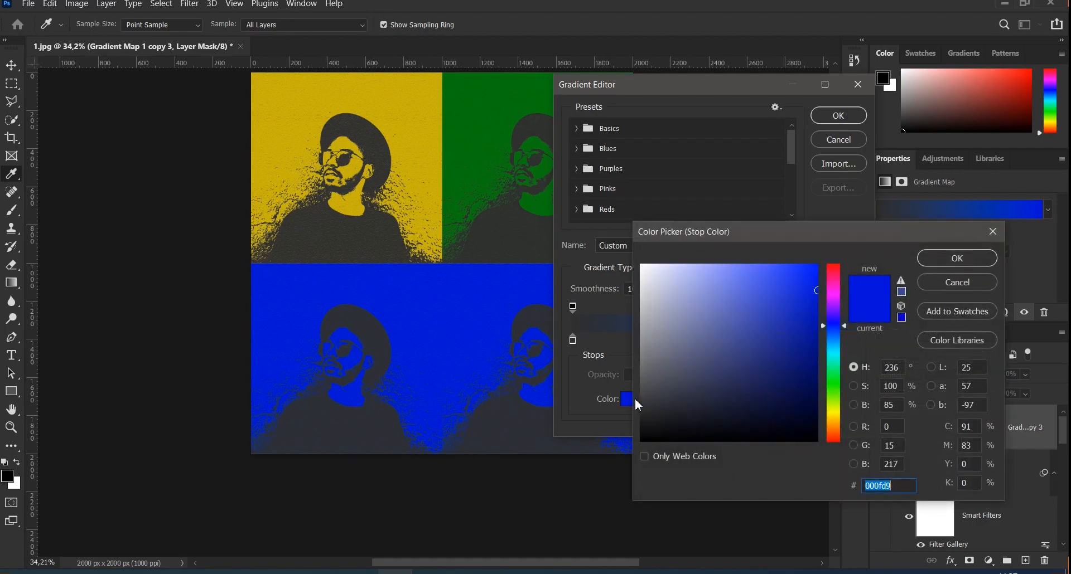
click(835, 431)
drag(836, 430, 827, 320)
click(833, 427)
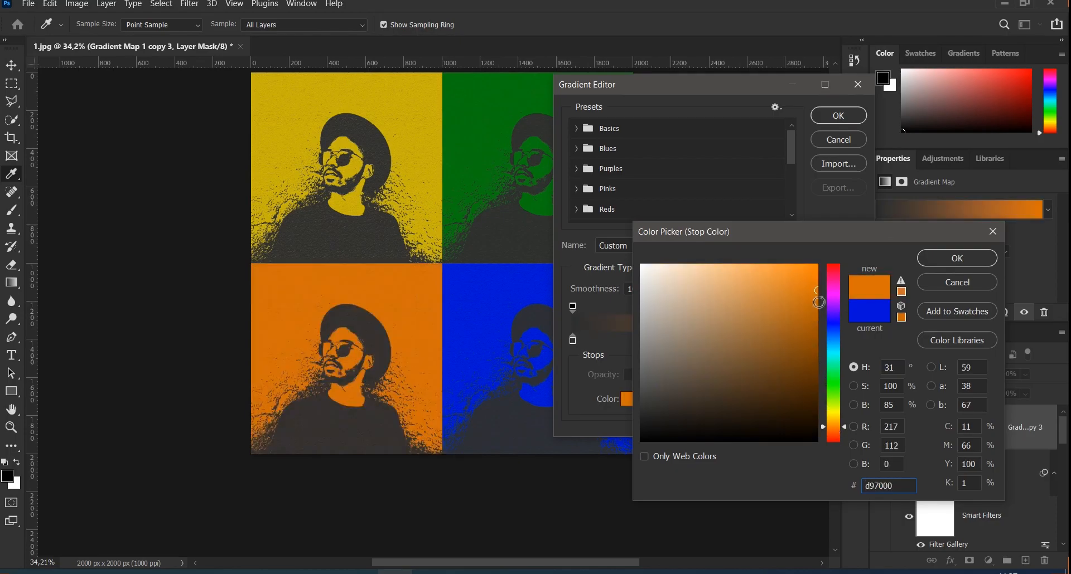
click(817, 277)
click(801, 291)
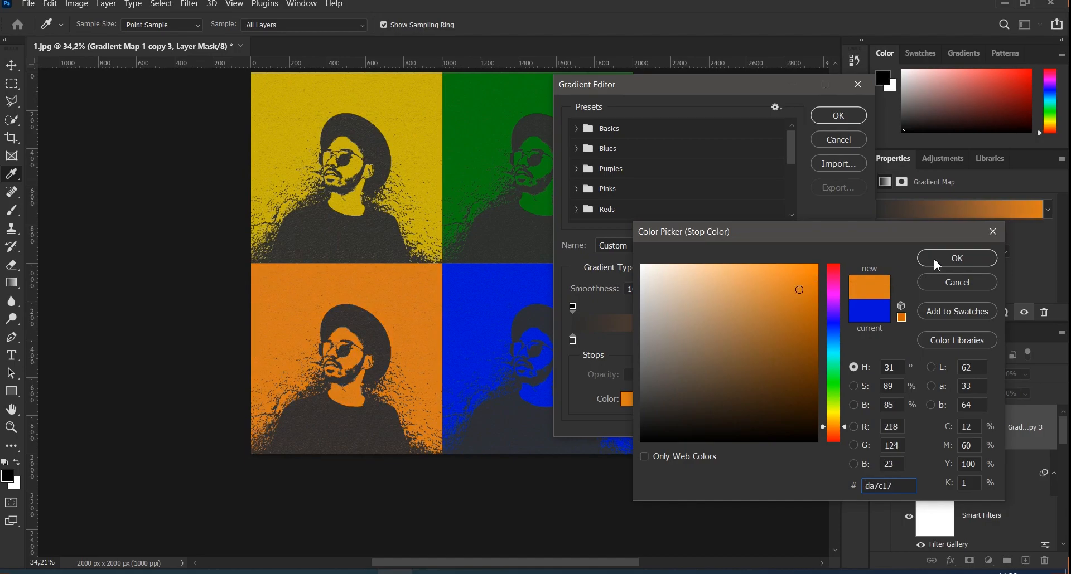
click(955, 258)
click(838, 115)
key(v)
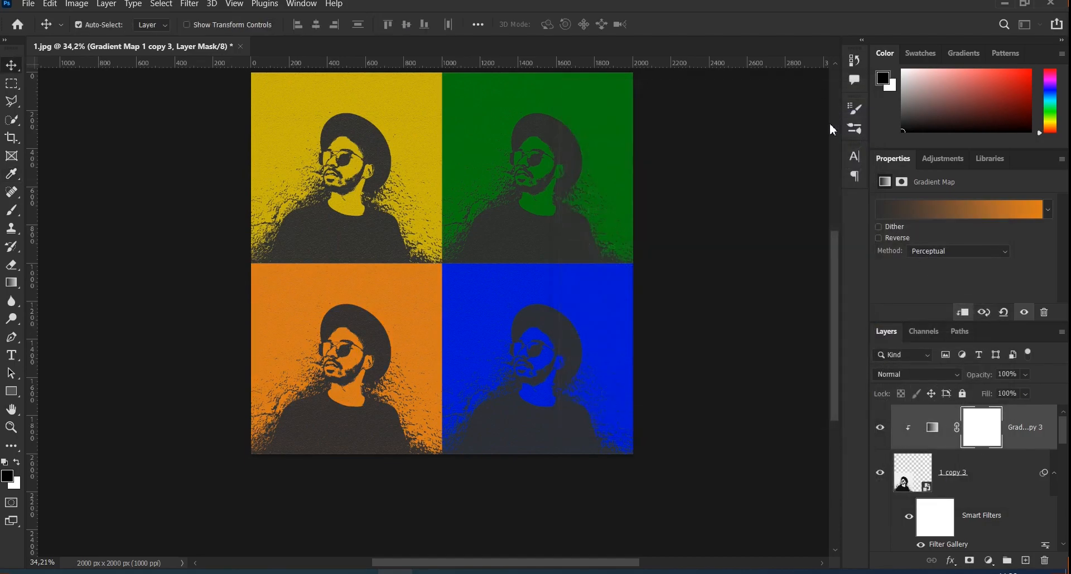